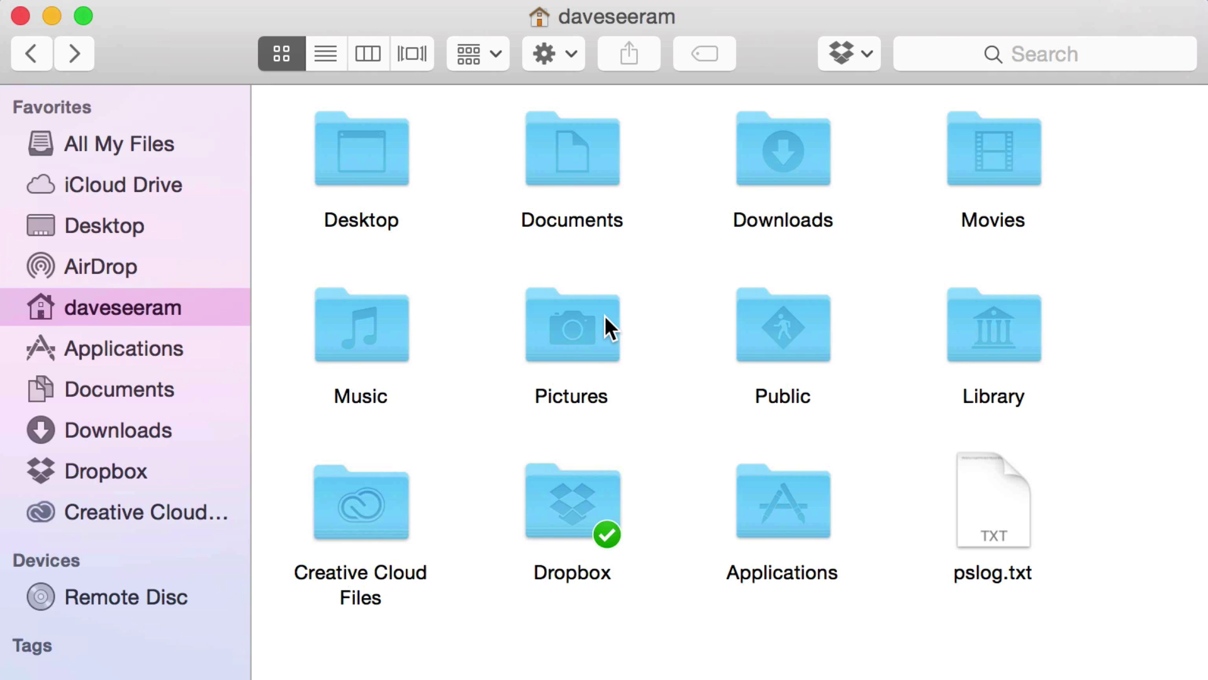
Step: Open the Pictures folder and move Portrait Magic Lite.atn from the desktop into the PS Actions folder
double_click(606, 316)
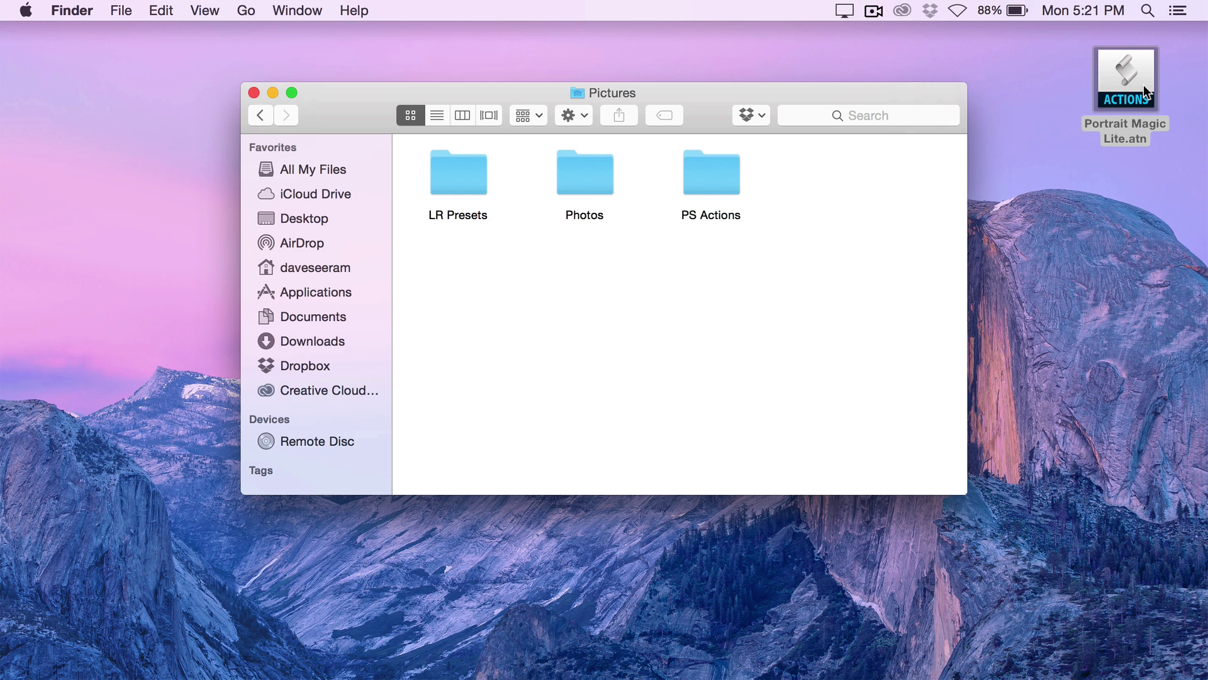
left_click_drag(1143, 85, 719, 185)
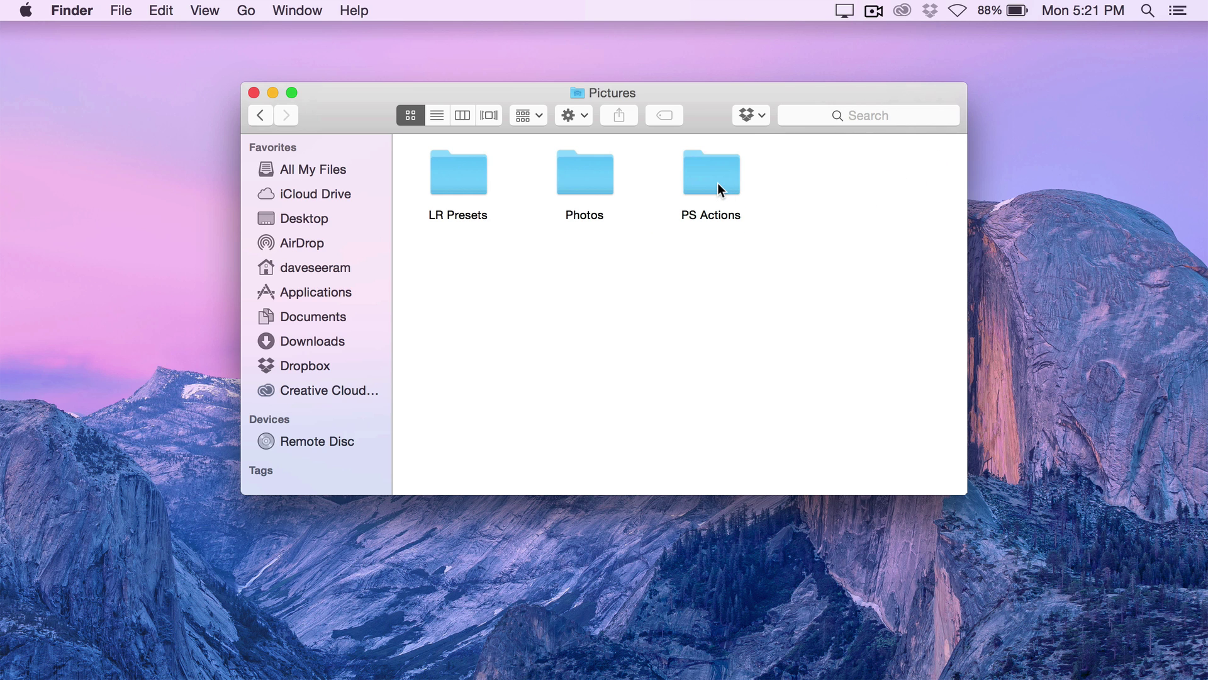
Step: Switch to Photoshop and load the Portrait Magic Lite.atn action set from the PS Actions folder
key("ctrl+Left")
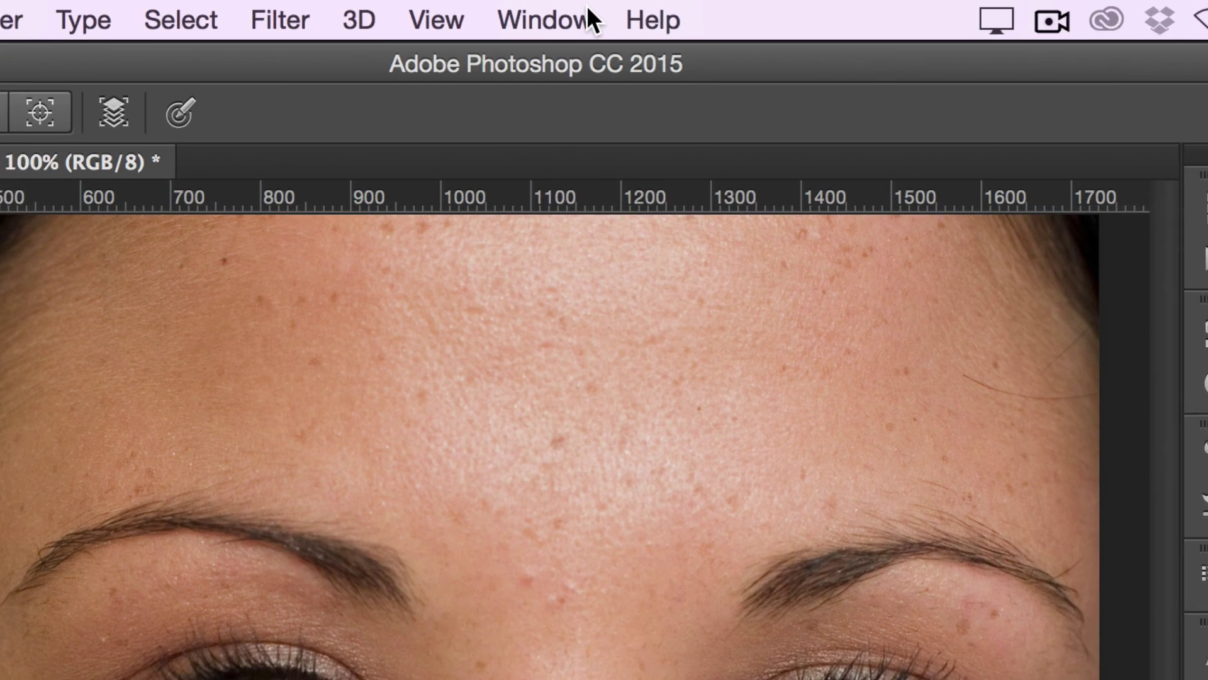
left_click(623, 7)
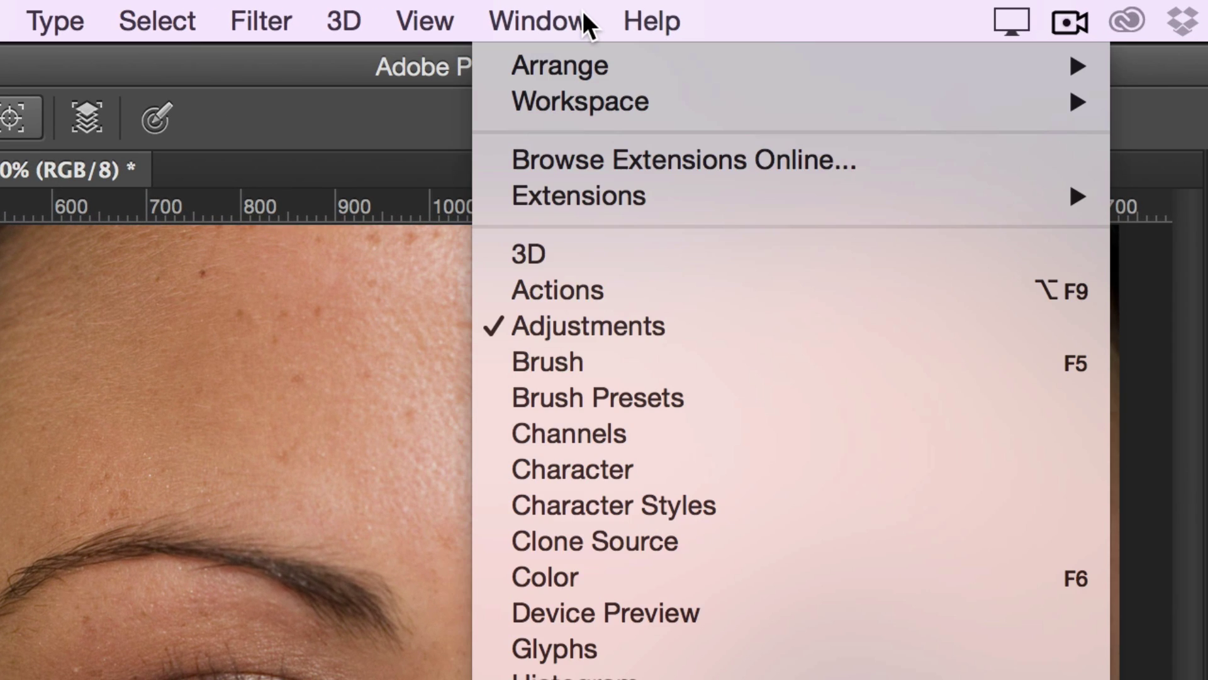
left_click(649, 289)
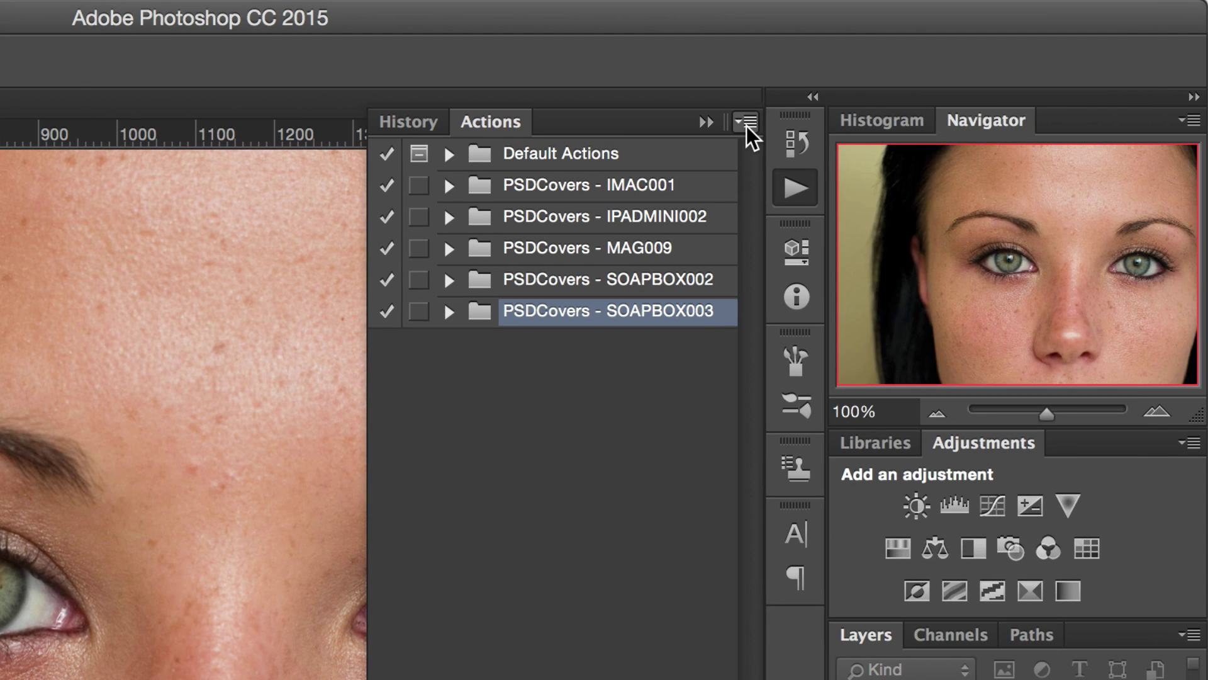
left_click(1186, 192)
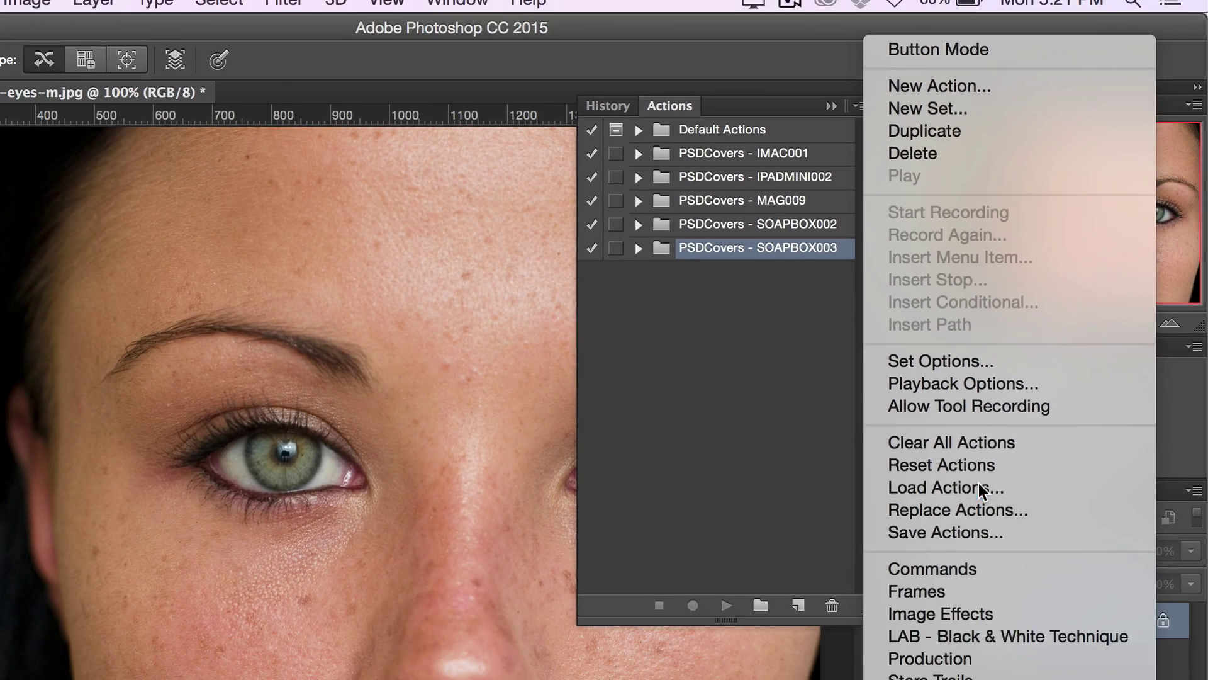
left_click(979, 486)
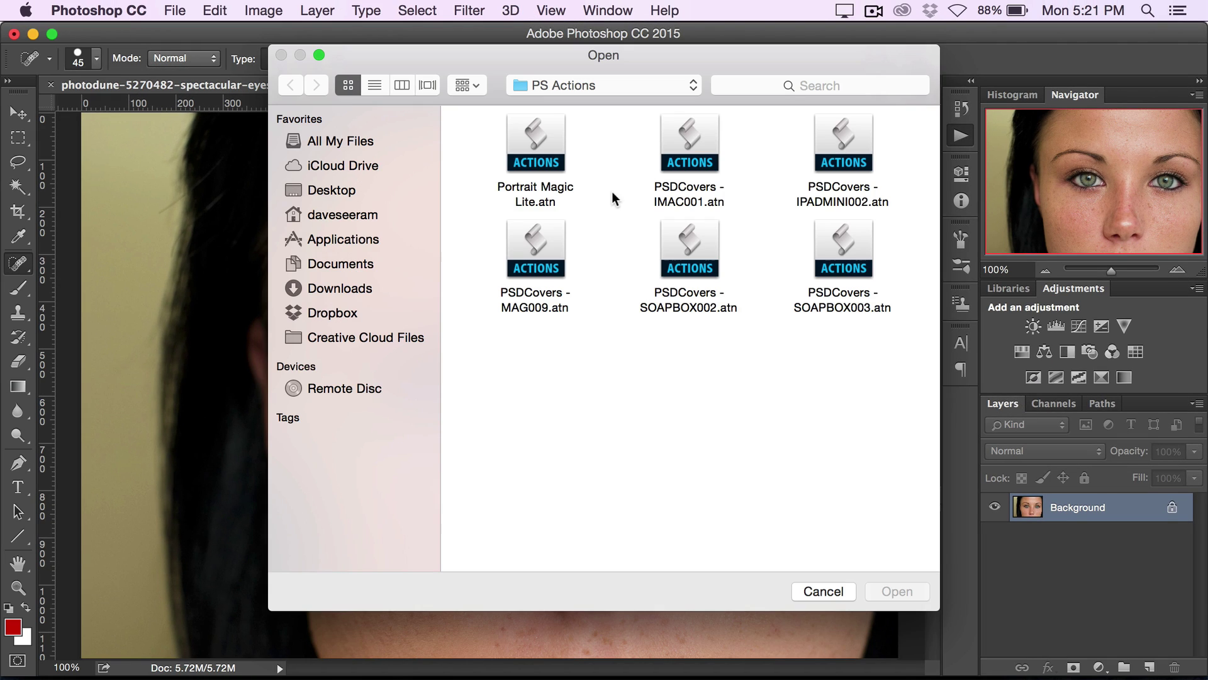
double_click(553, 131)
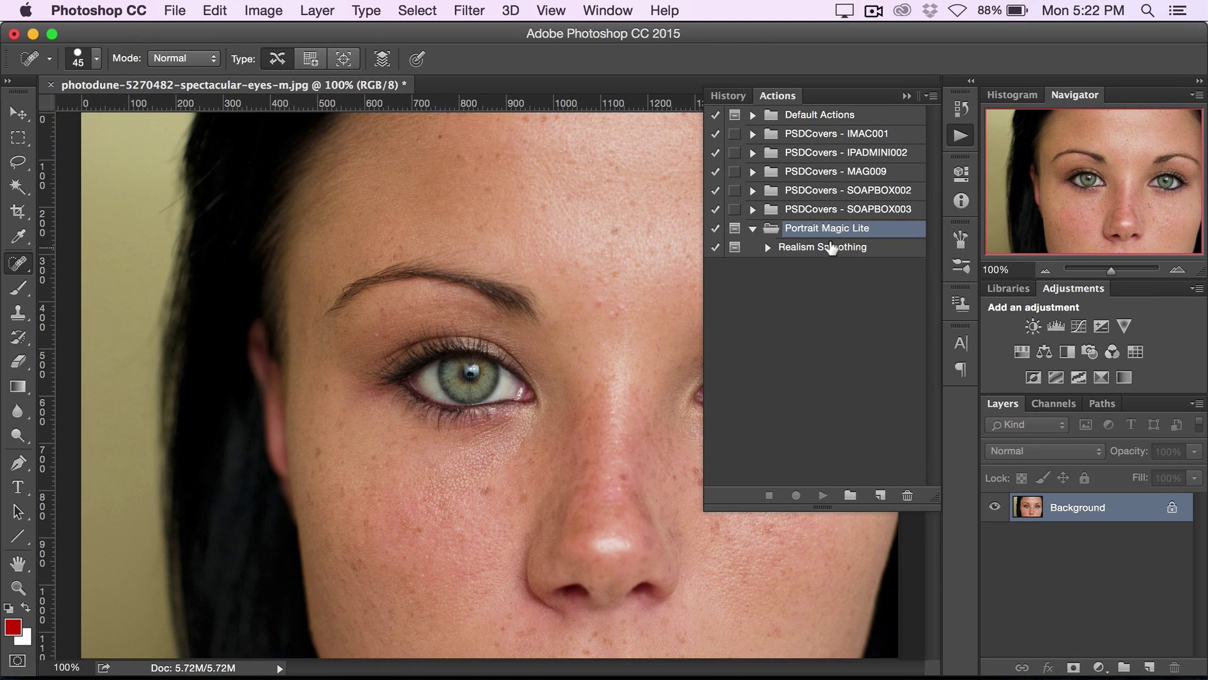
Step: Play the Realism Smoothing action on the portrait through to its end and collapse the actions list
left_click(1023, 283)
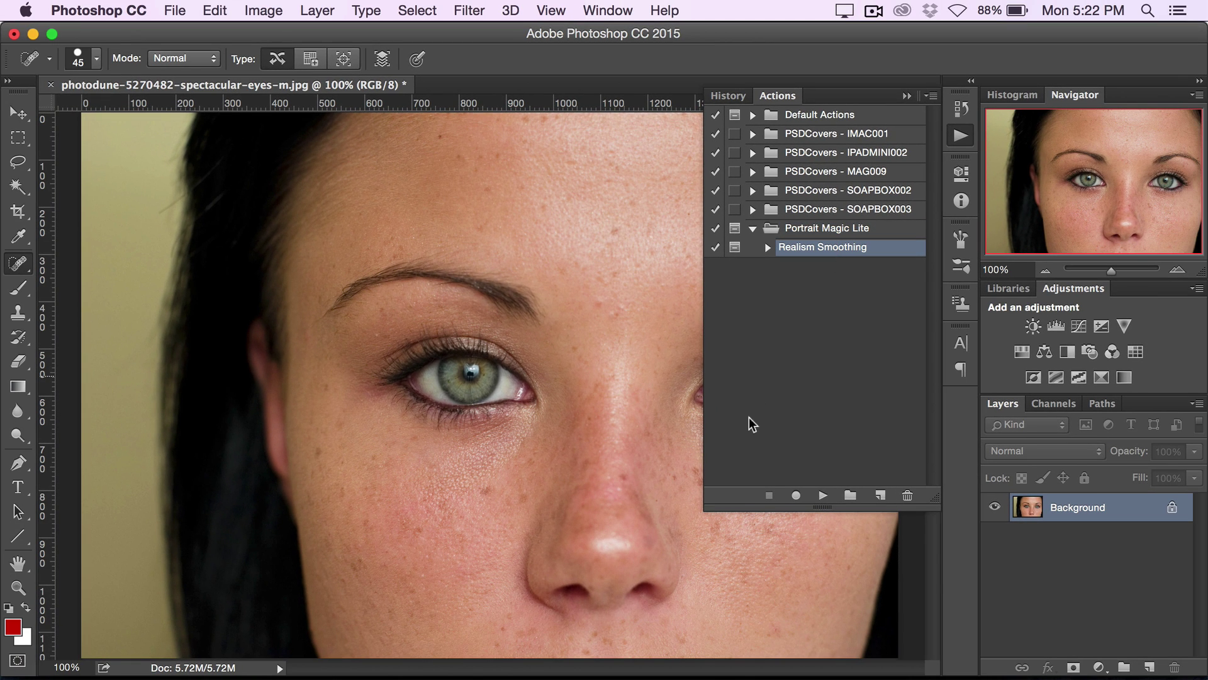
left_click(823, 496)
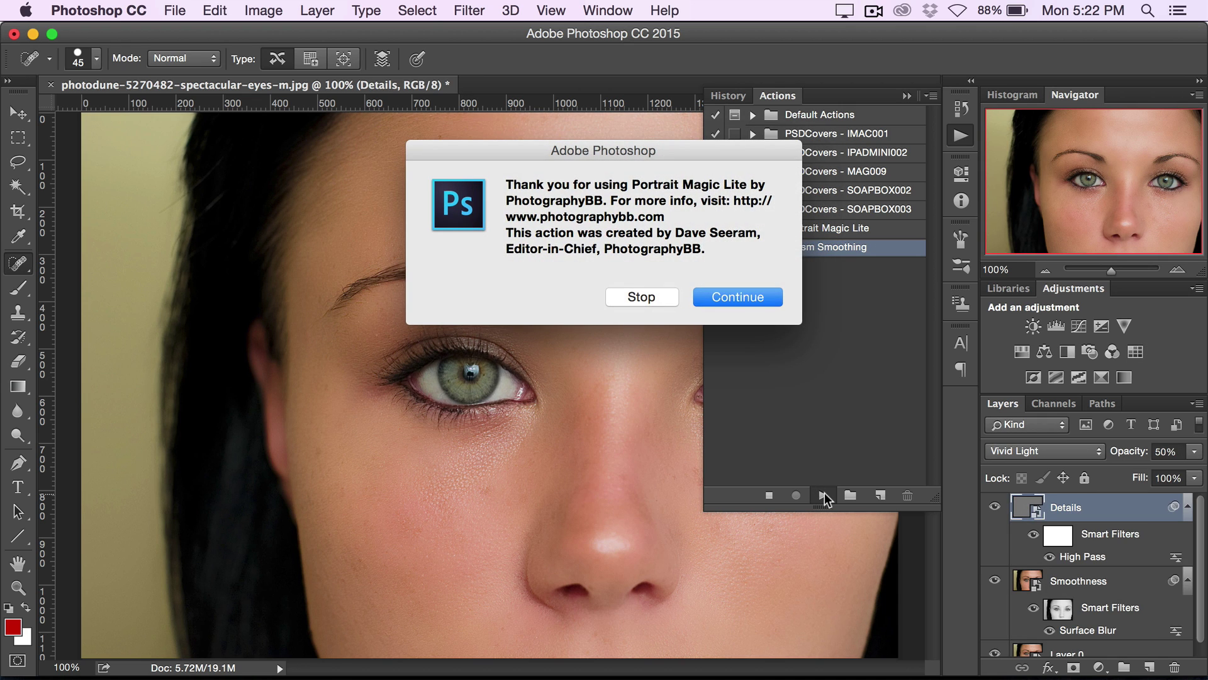
left_click(738, 296)
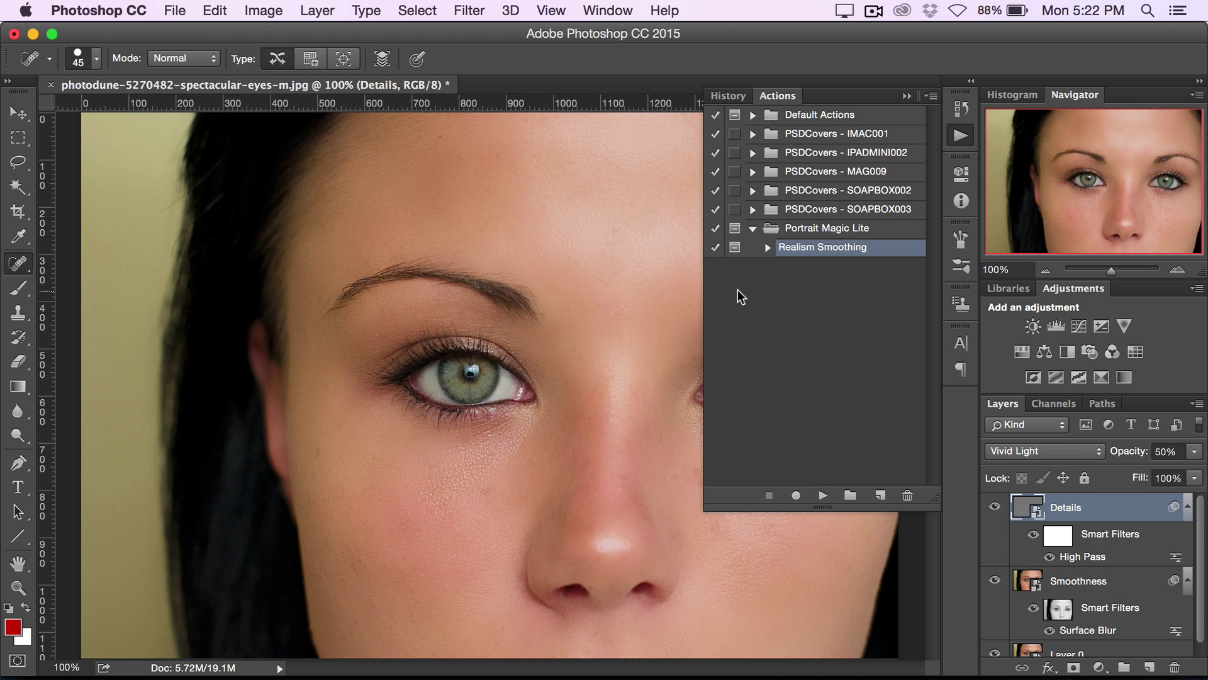
left_click(907, 95)
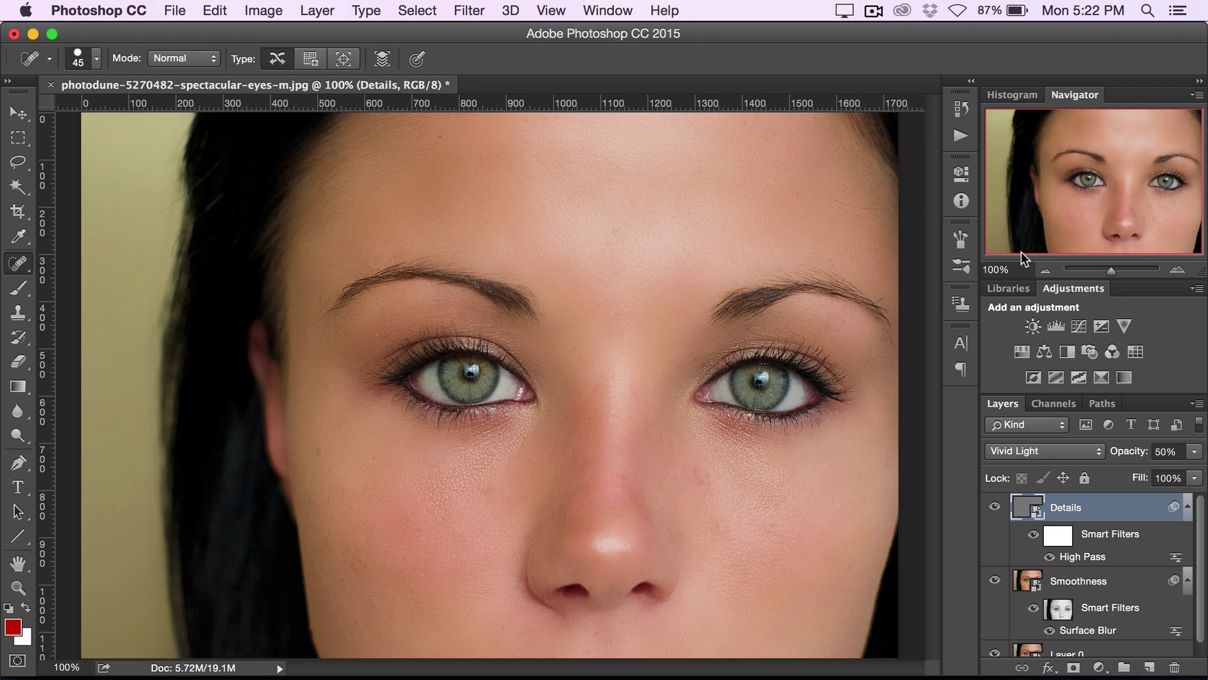
Step: Inspect the smoothed skin around the eyes and forehead at 200% zoom and return to 100%
left_click(1007, 268)
double_click(993, 268)
type("200")
key("Return")
left_click_drag(1128, 168, 1156, 134)
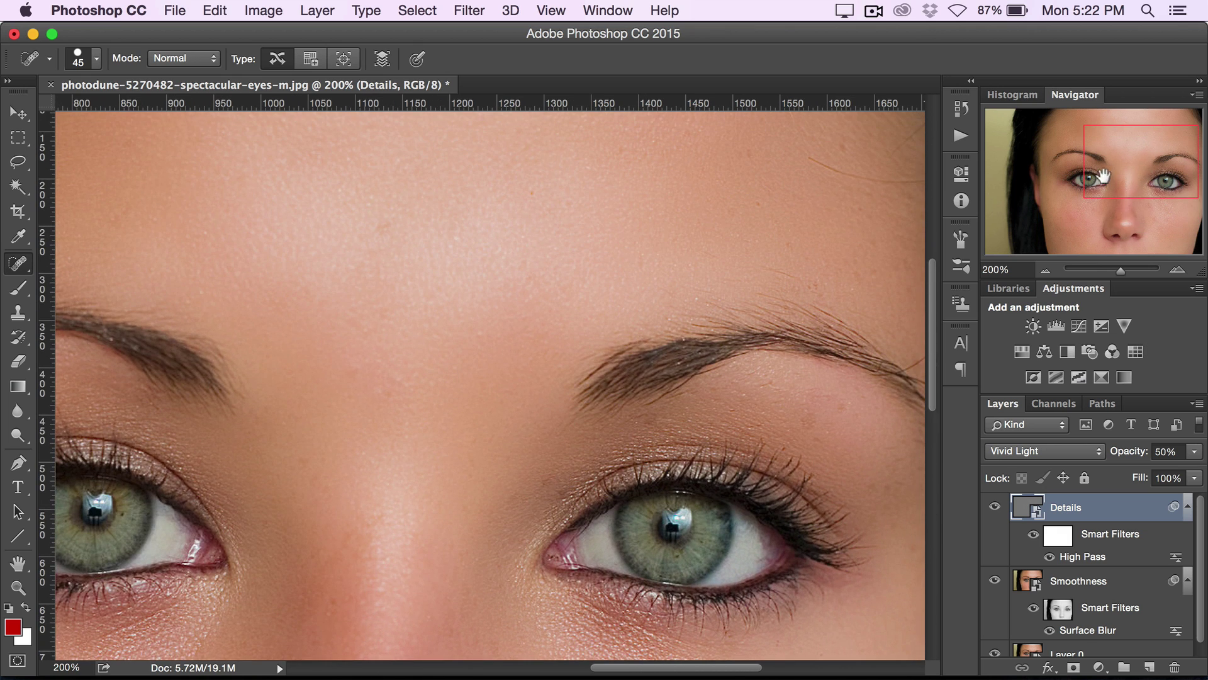
left_click(1015, 269)
left_click(1015, 269)
type("100")
key("Return")
Step: Compare the retouch with the original in Layer 0 by toggling layer visibility repeatedly, leaving all layers shown
scroll(1051, 595, "down", 1)
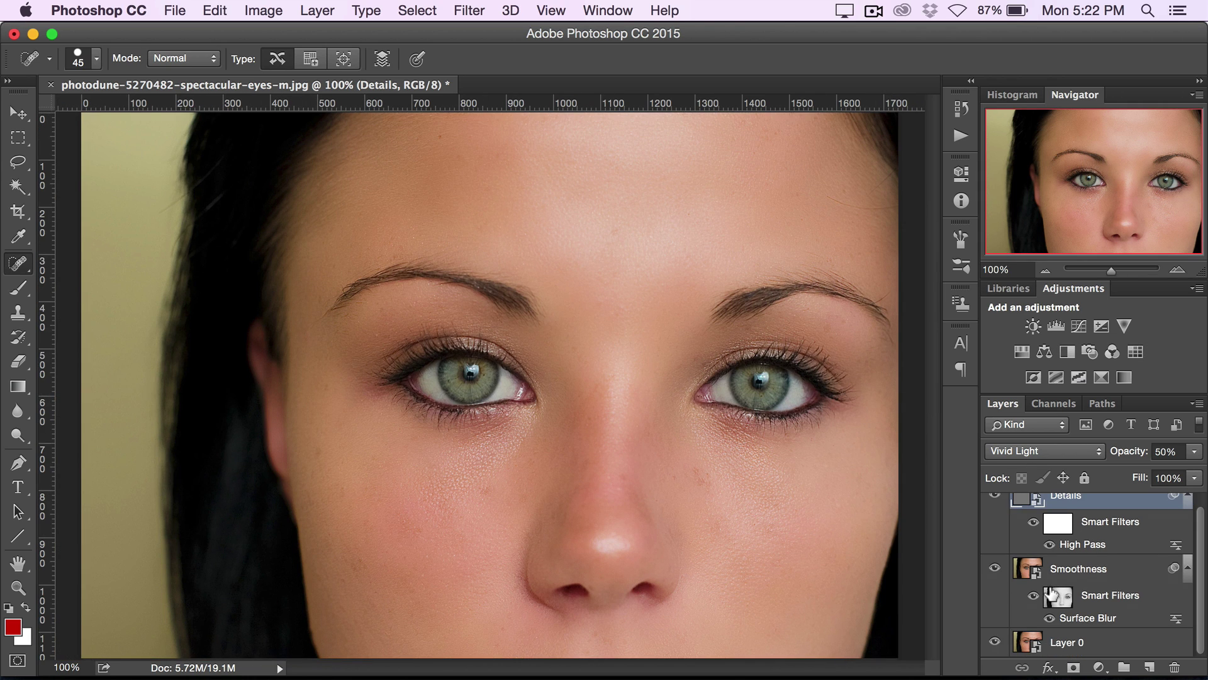
left_click(995, 642, "alt")
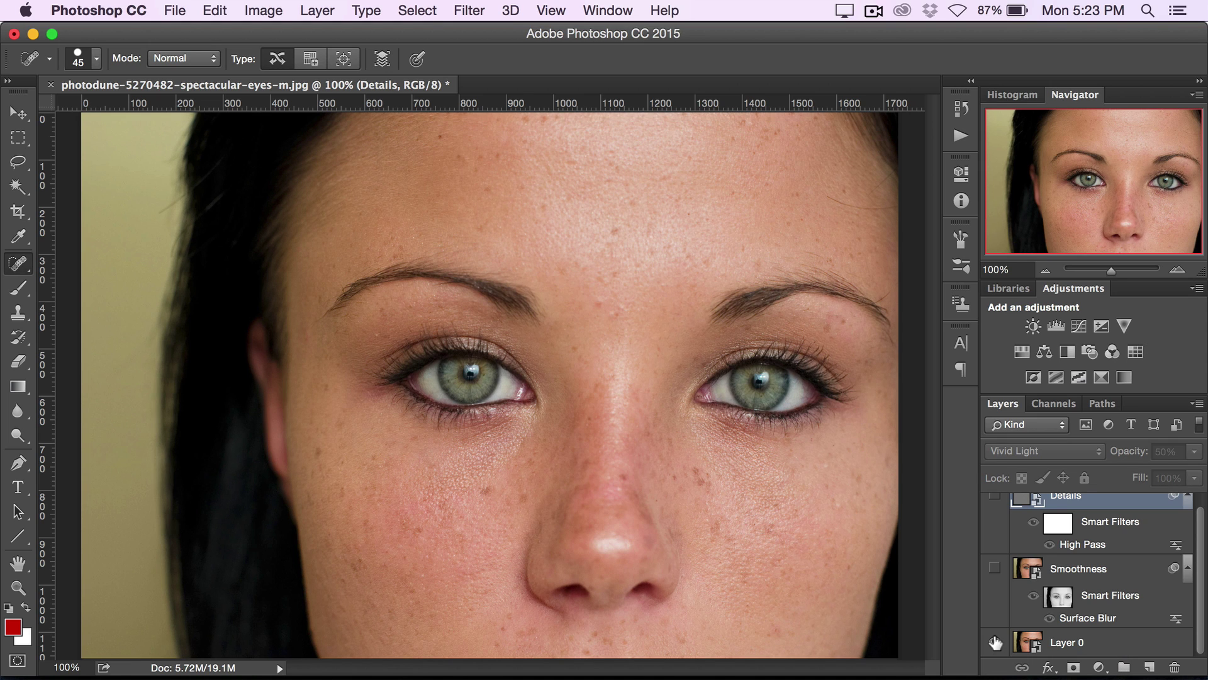
left_click(995, 642, "alt")
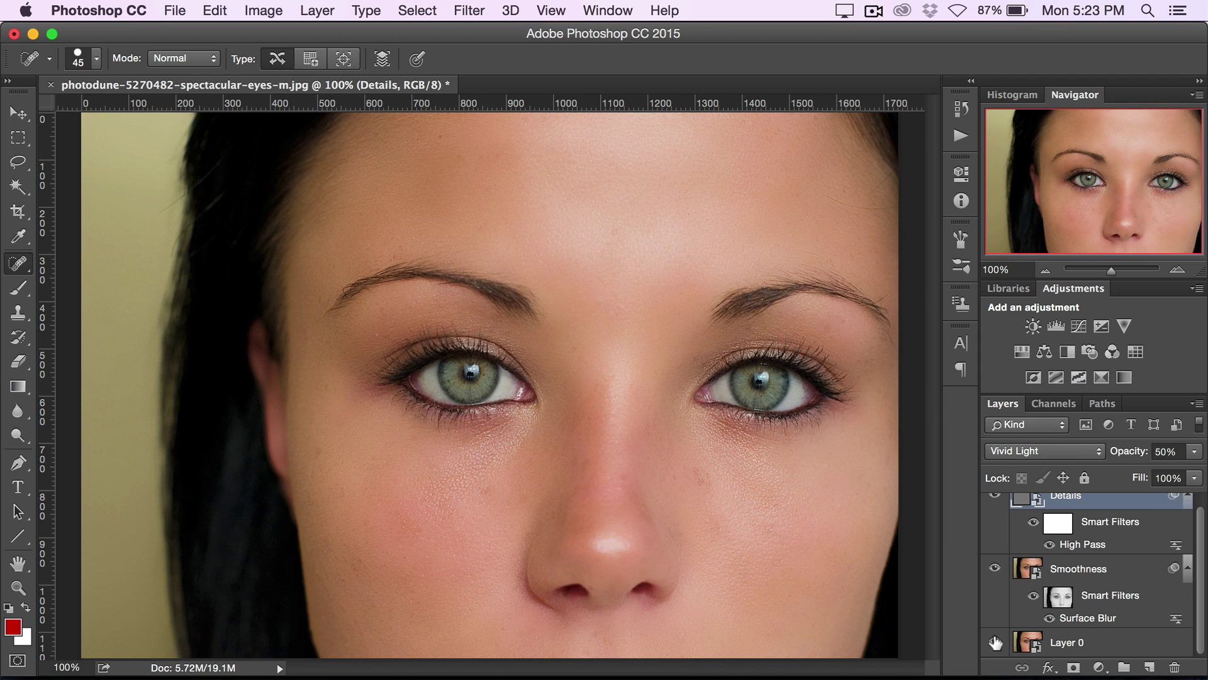
left_click(995, 642, "alt")
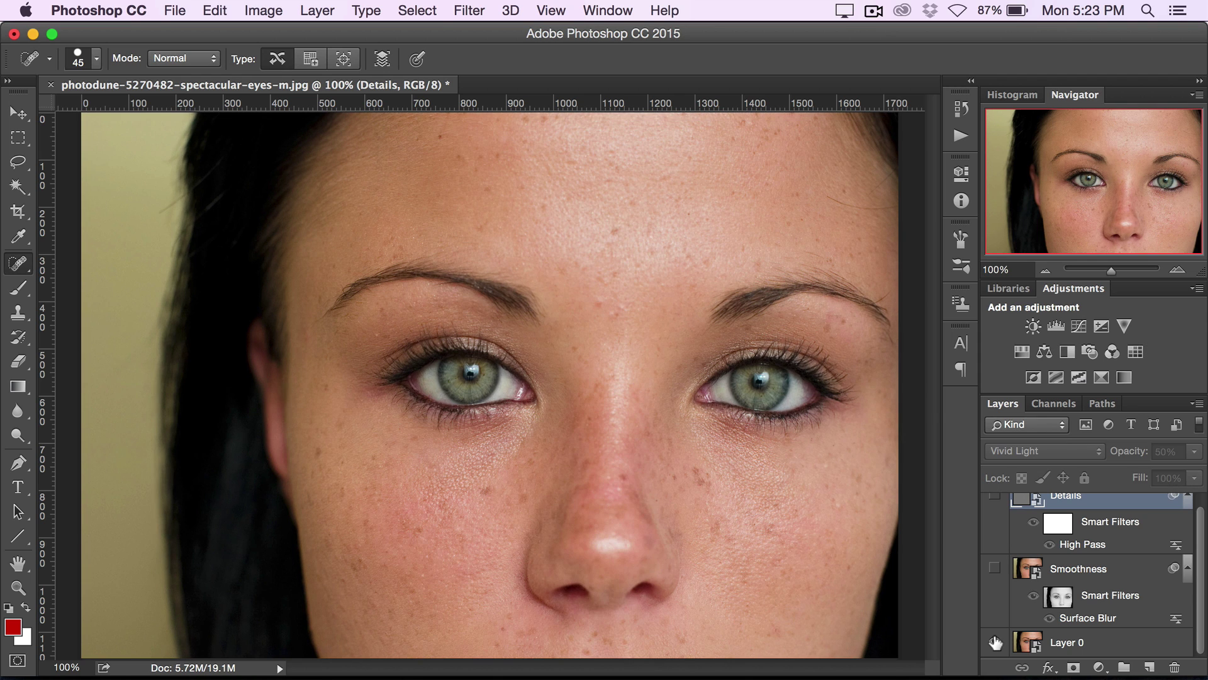
left_click(996, 642, "alt")
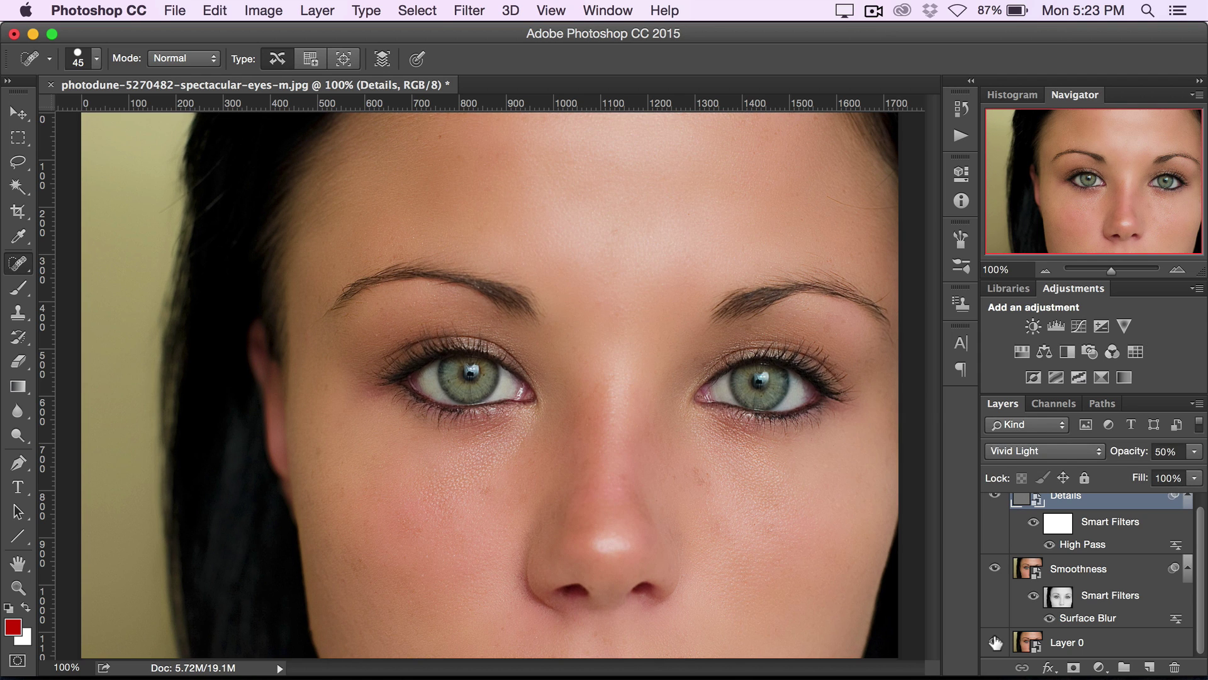
left_click(995, 642, "alt")
left_click(995, 642, "alt")
left_click(995, 642, "alt")
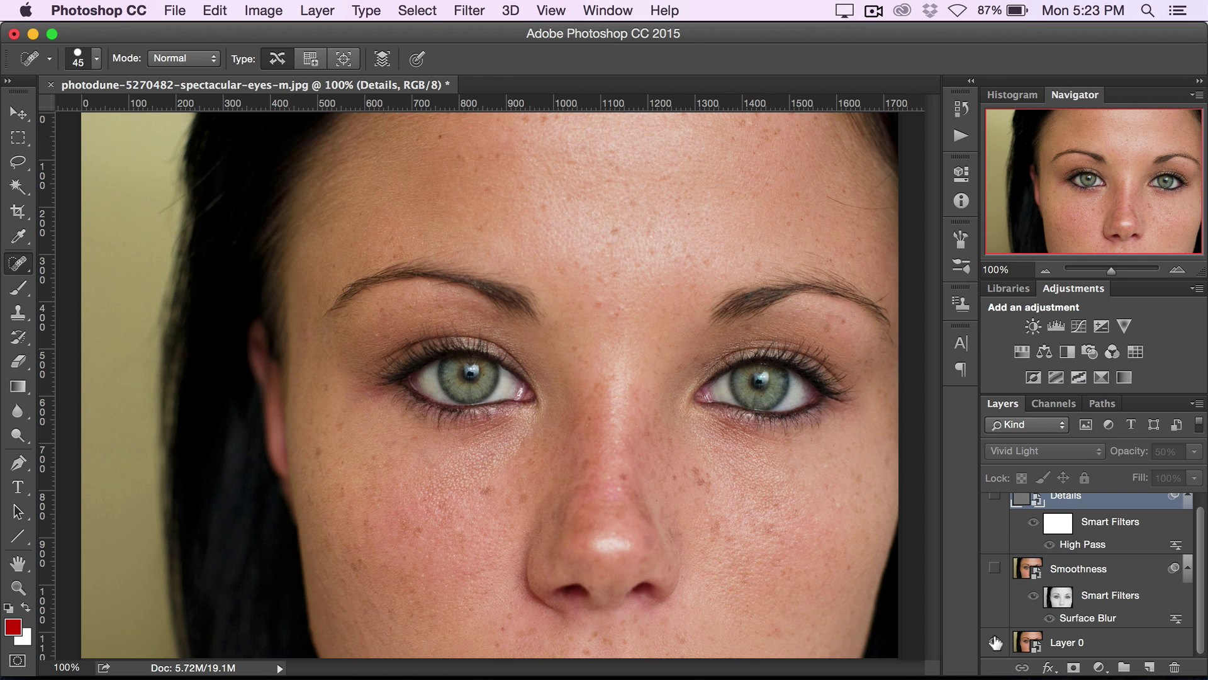
left_click(995, 642)
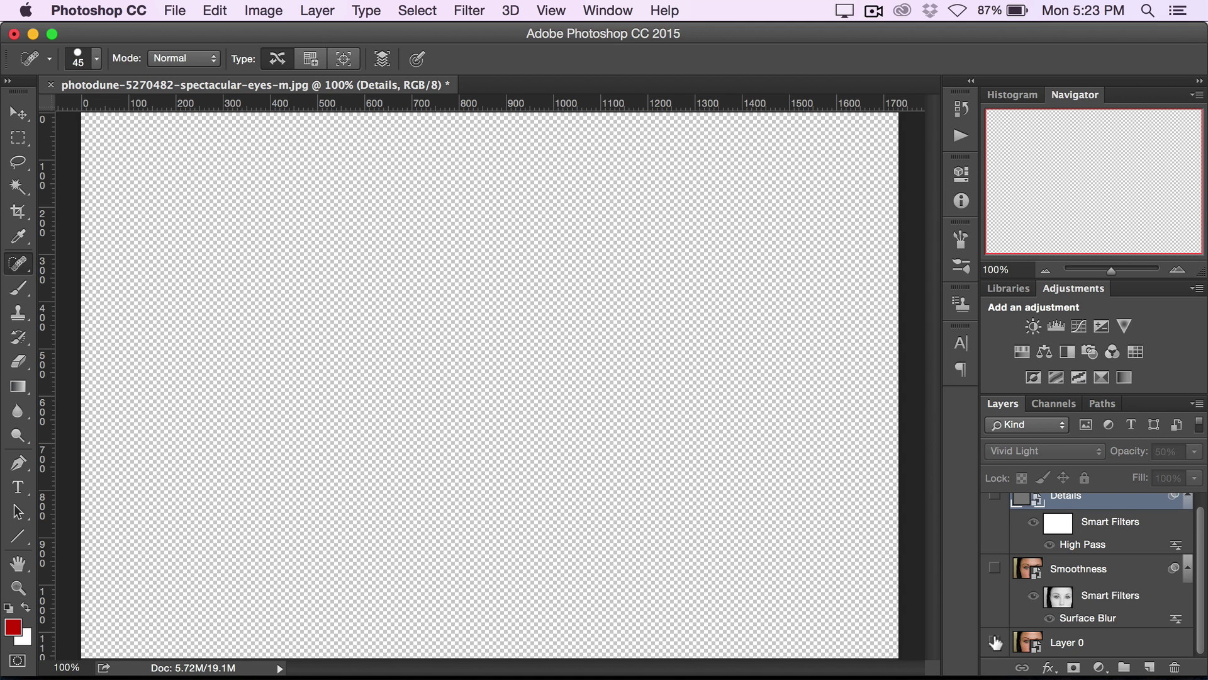
left_click(996, 642)
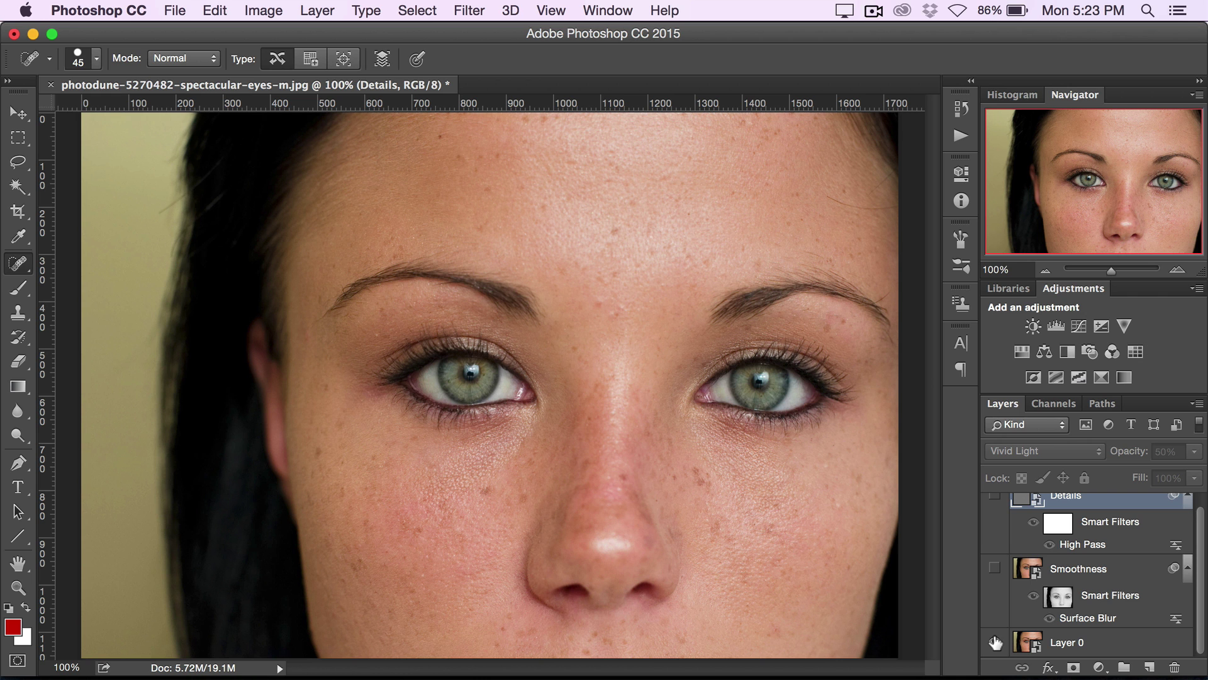
left_click(994, 499)
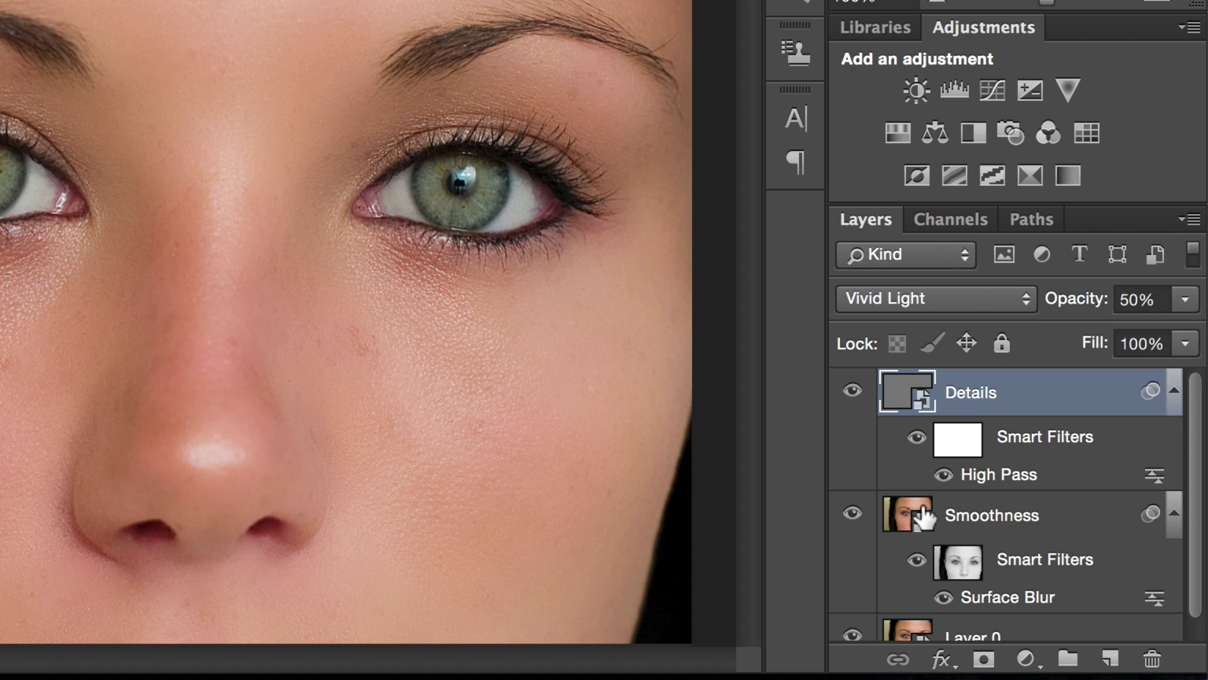
Step: Open the Smoothness layer's Surface Blur smart filter and set its radius to 35 pixels
scroll(1032, 560, "down", 1)
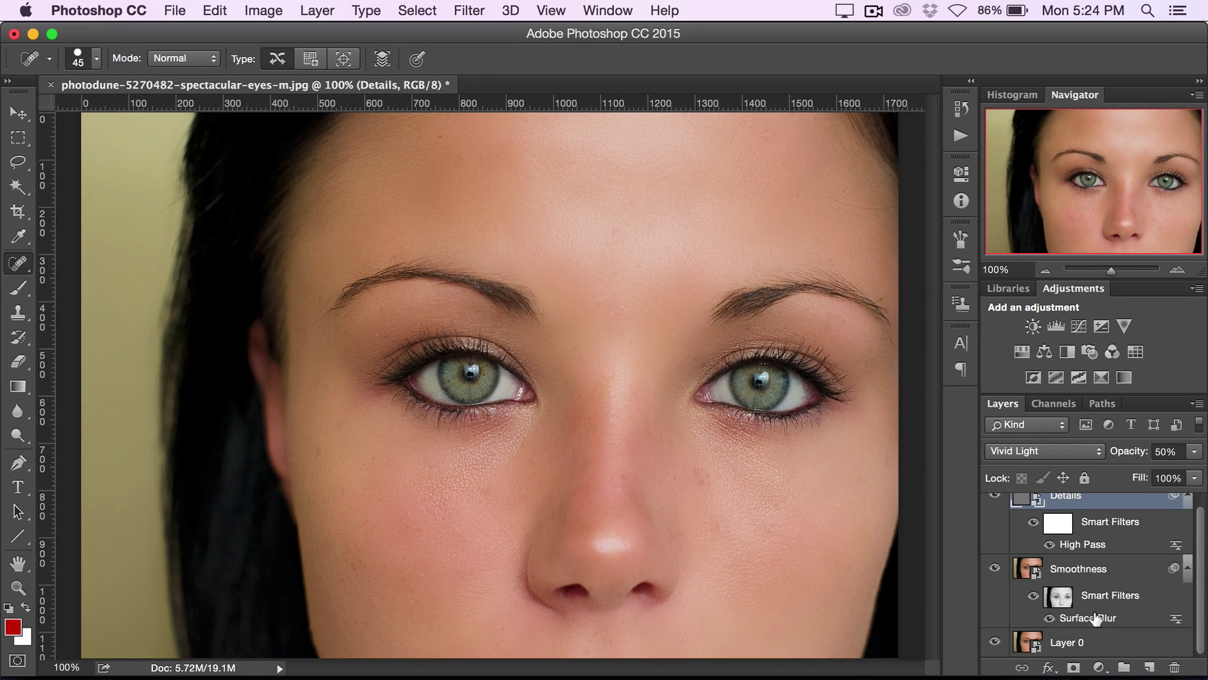
double_click(1019, 582)
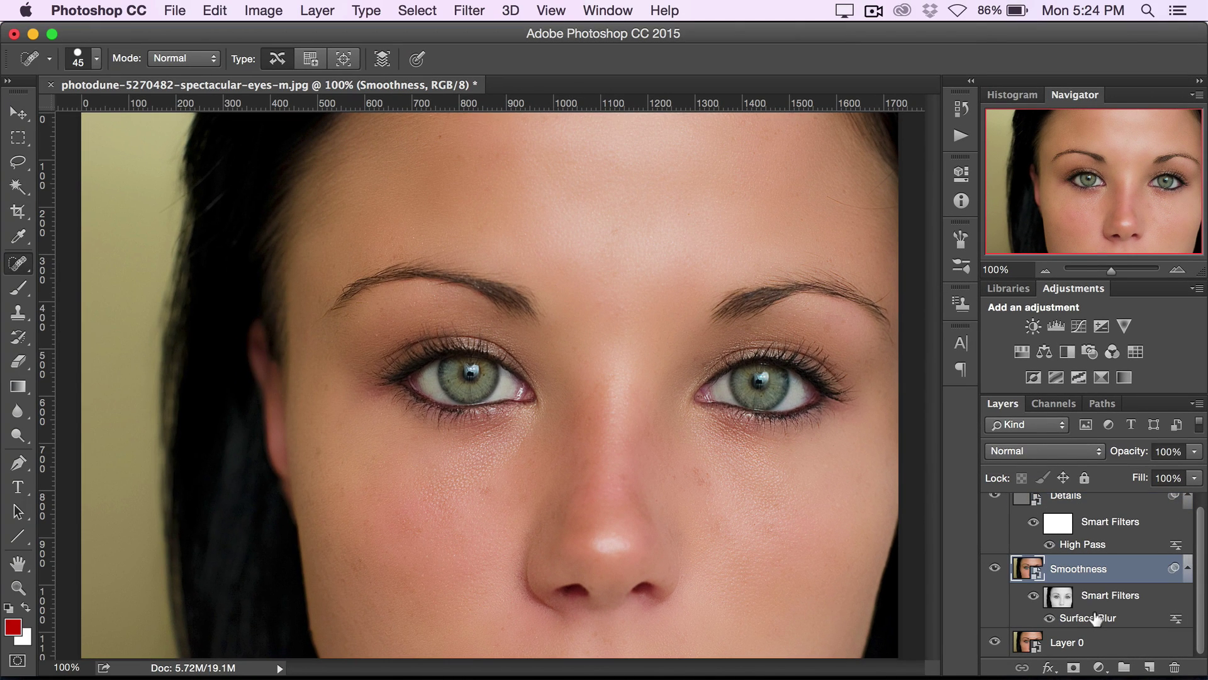
left_click(132, 511)
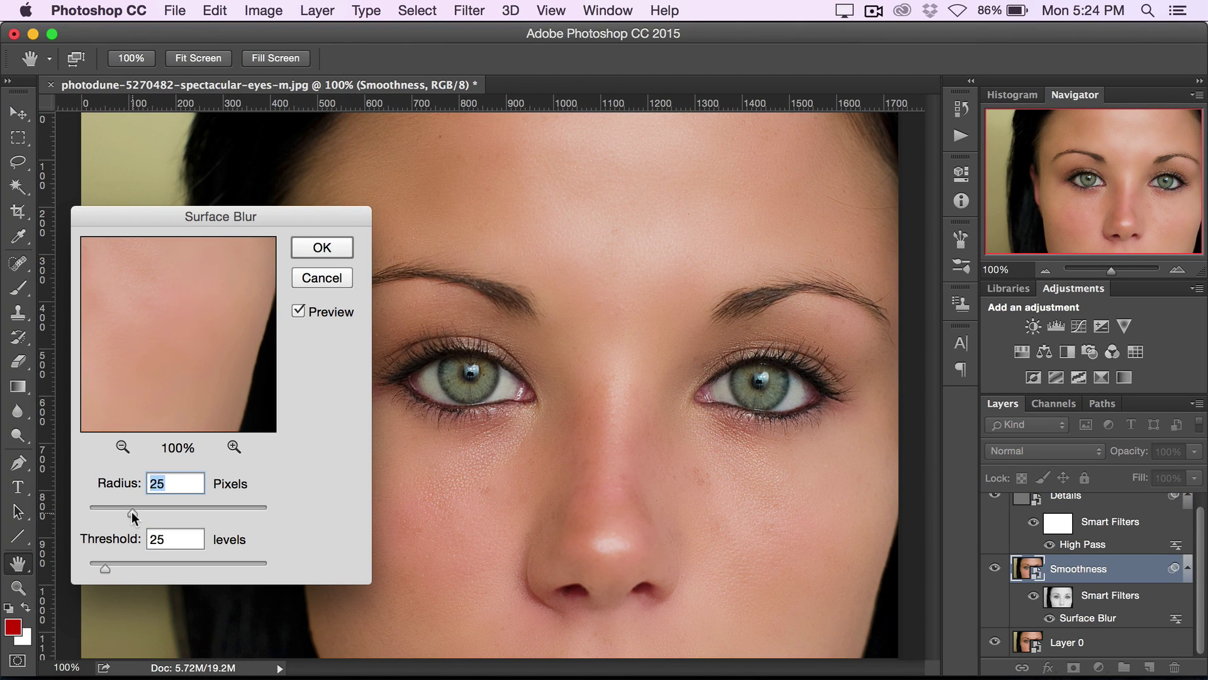
left_click_drag(132, 513, 171, 518)
left_click(107, 504)
left_click_drag(102, 515, 97, 513)
left_click(143, 510)
left_click(164, 486)
double_click(164, 485)
type("35")
key("Tab")
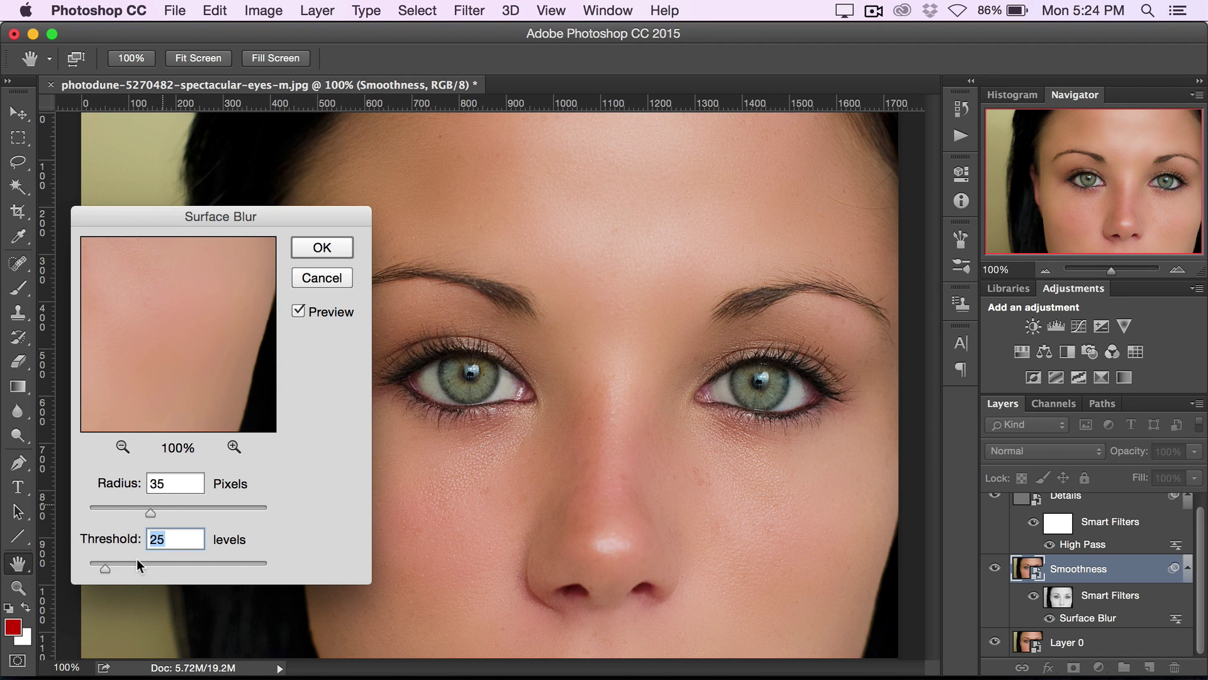
Step: Set the Surface Blur threshold to 40 levels, apply the filter settings and reactivate the healing brush tool
left_click_drag(105, 569, 129, 570)
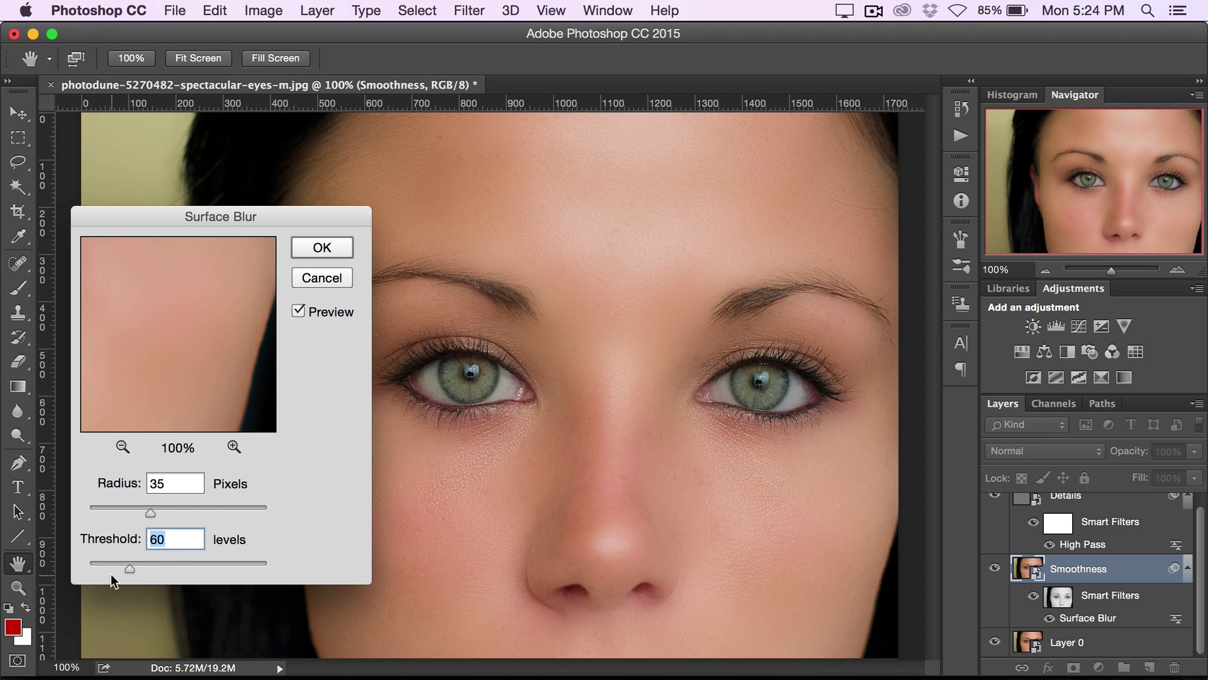
left_click_drag(126, 569, 118, 568)
type("40")
key("Tab")
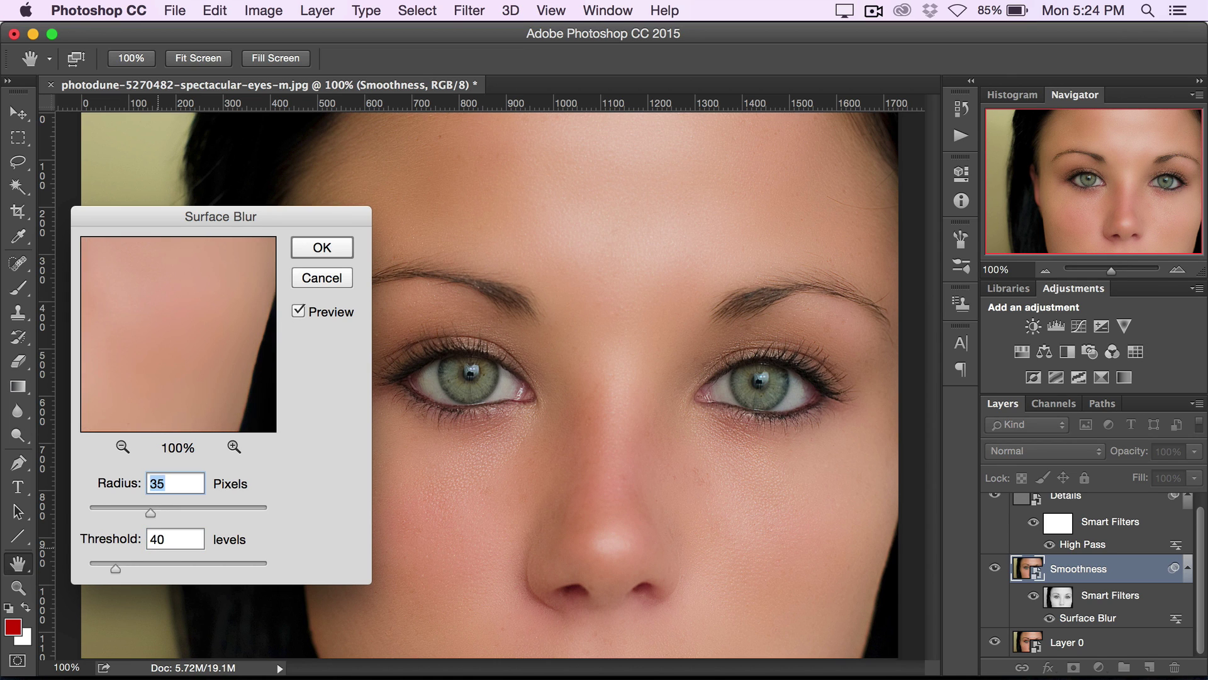
left_click(322, 248)
key("j")
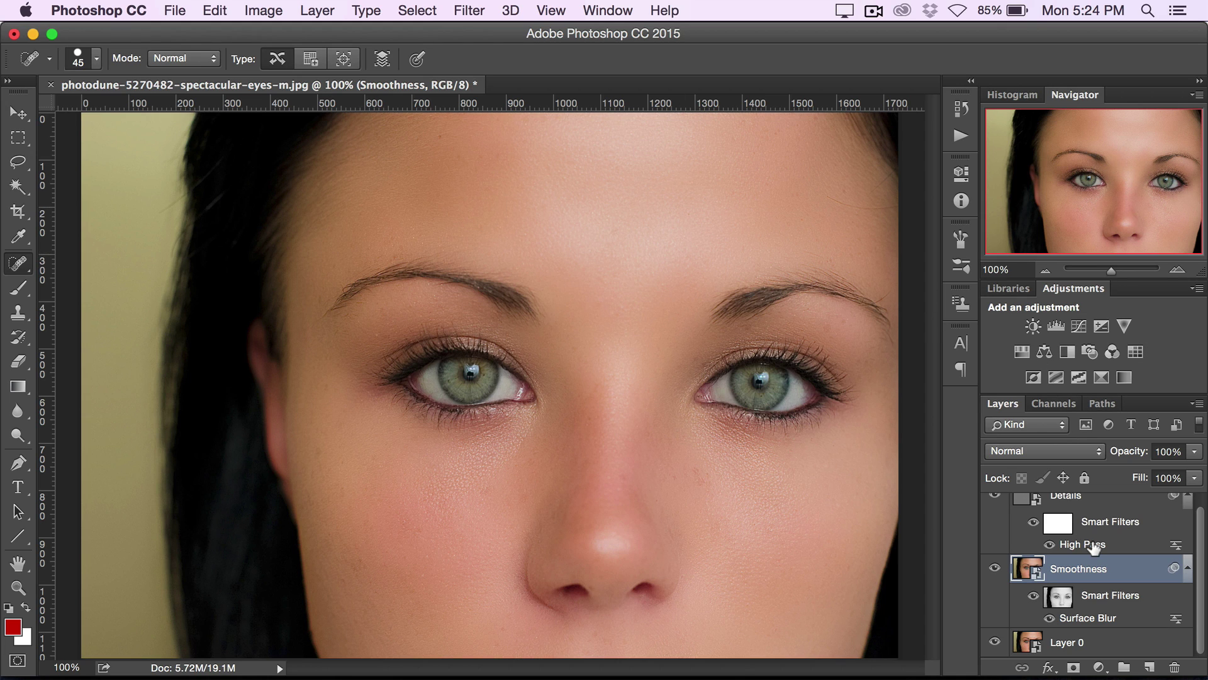
Step: Try 100% opacity on the Details layer and settle on 70%, checking the cheek and nose texture at 200% zoom
scroll(1095, 548, "up", 1)
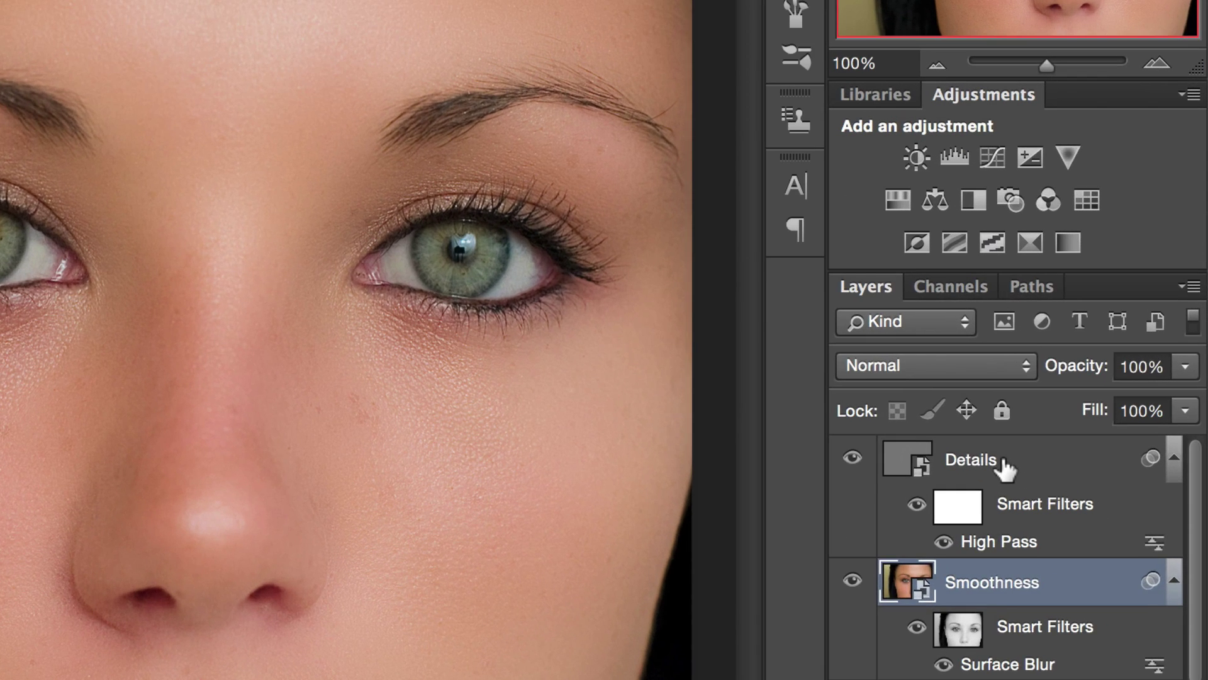
left_click(1004, 469)
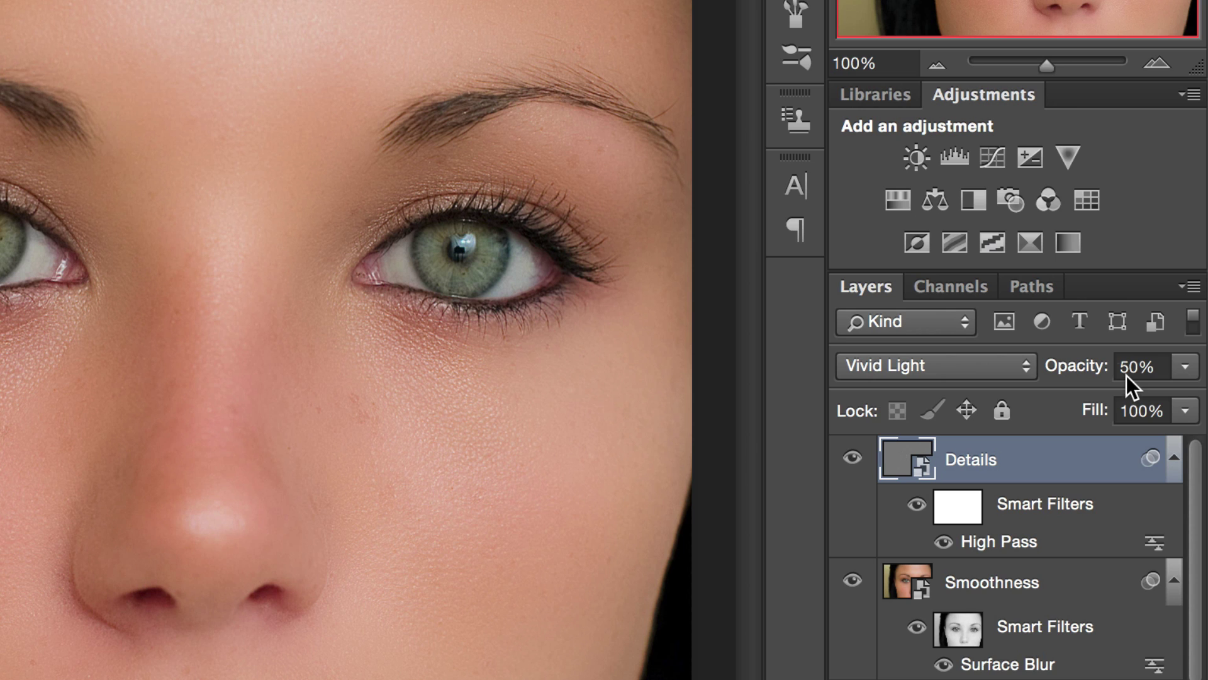
mouse_move(1070, 365)
left_mouse_down()
mouse_move(1120, 365)
mouse_move(1083, 367)
left_mouse_up()
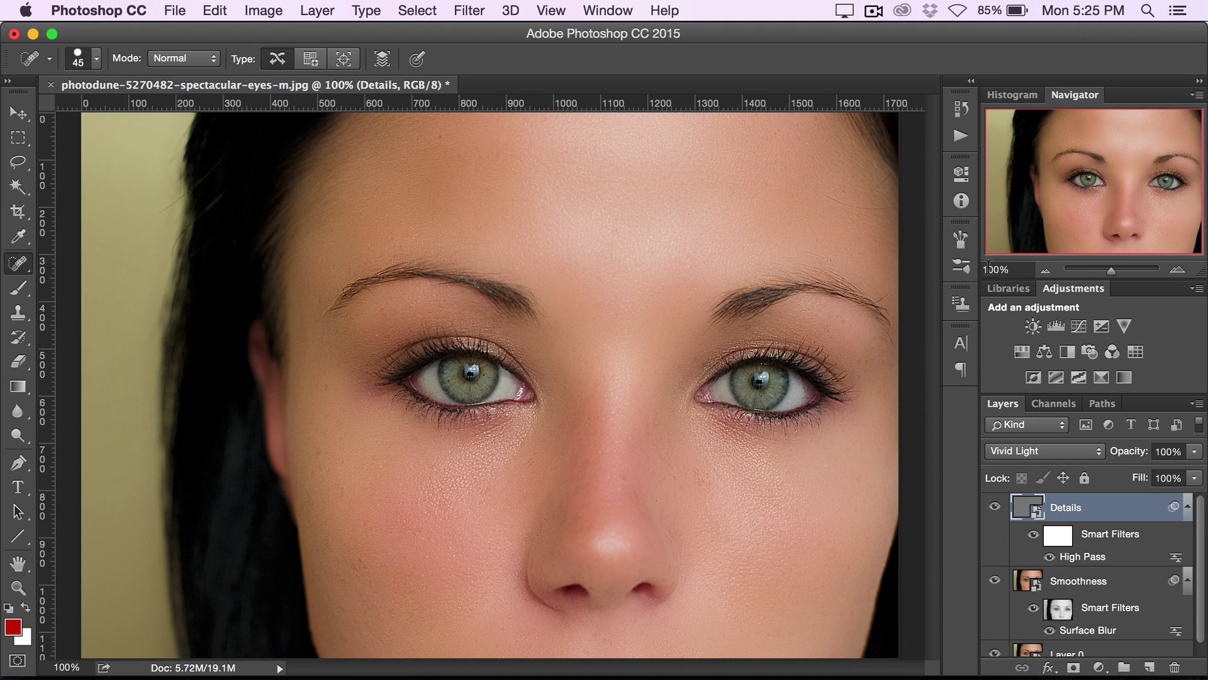
left_click(989, 269)
type("200")
key("Return")
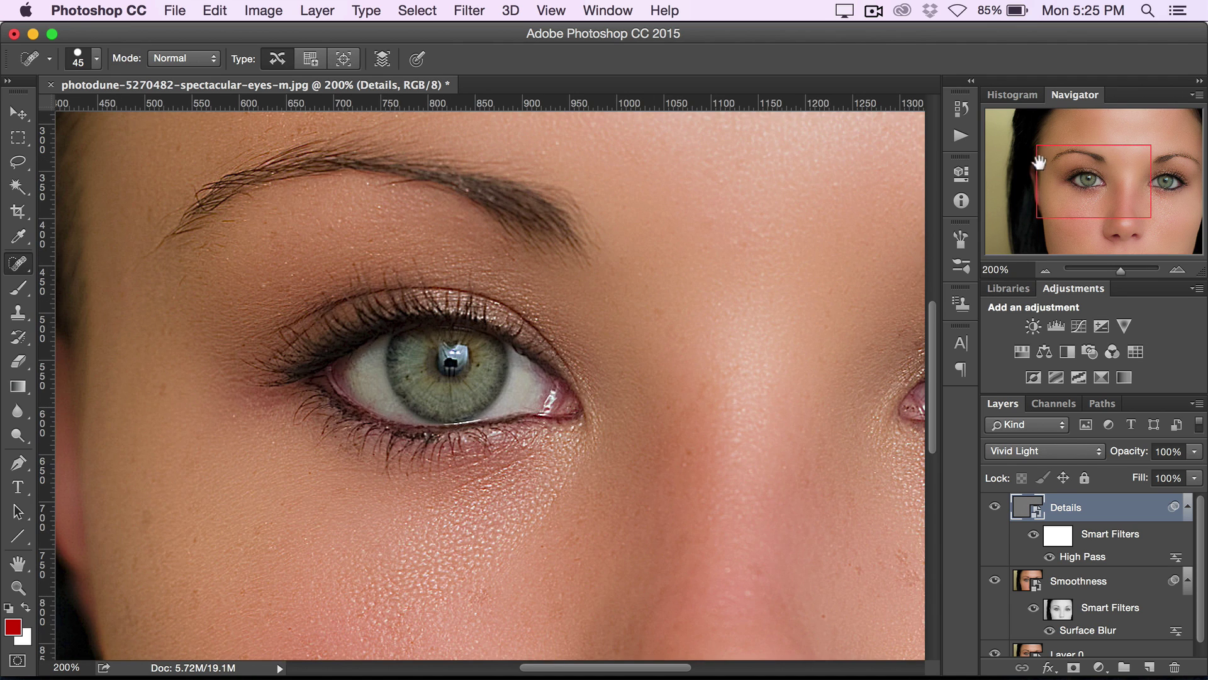
left_click_drag(1061, 172, 1061, 200)
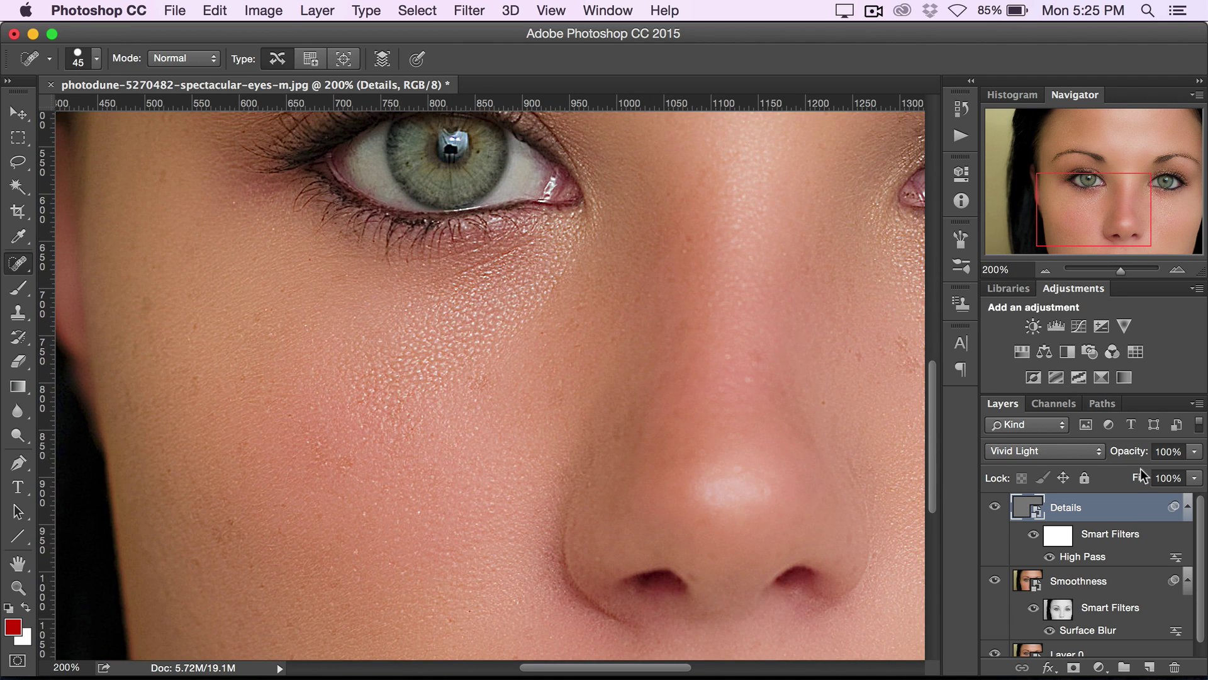
left_click_drag(1132, 451, 1182, 451)
mouse_move(1100, 211)
left_mouse_down()
mouse_move(1114, 180)
mouse_move(1096, 187)
mouse_move(1111, 175)
mouse_move(1101, 224)
mouse_move(1091, 210)
mouse_move(1100, 223)
left_mouse_up()
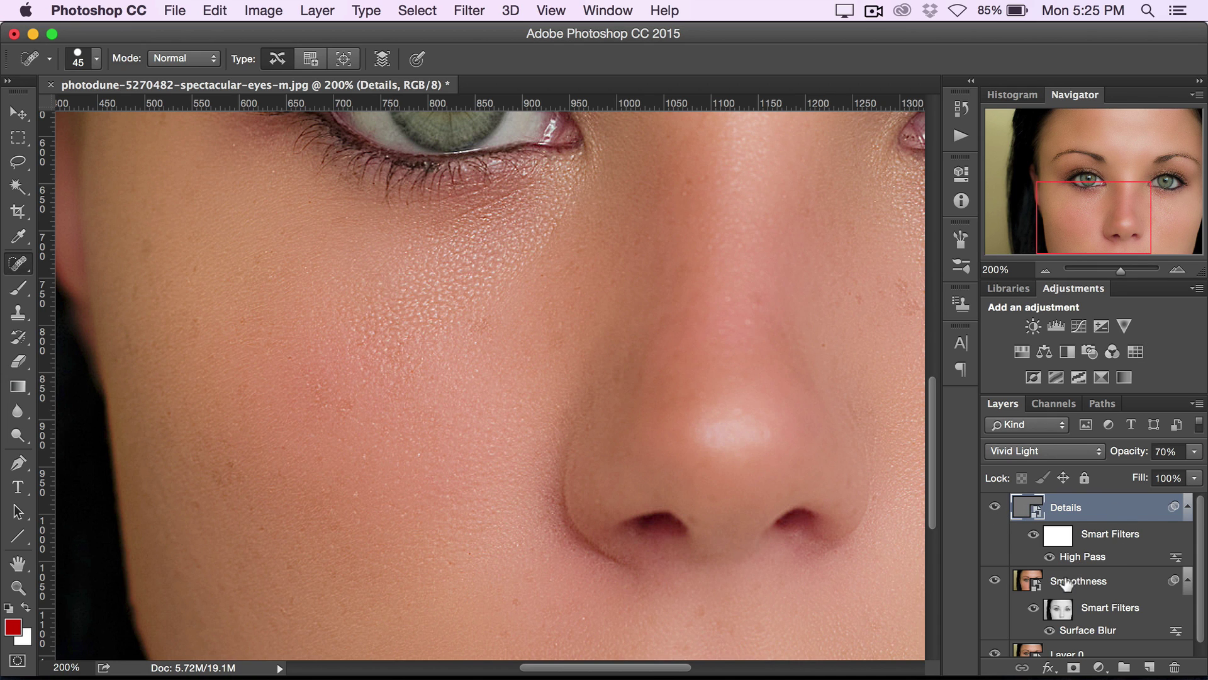
Step: Try 65% opacity on the Smoothness layer and settle on 45%, judging the whole face at 100% zoom
left_click(1088, 579)
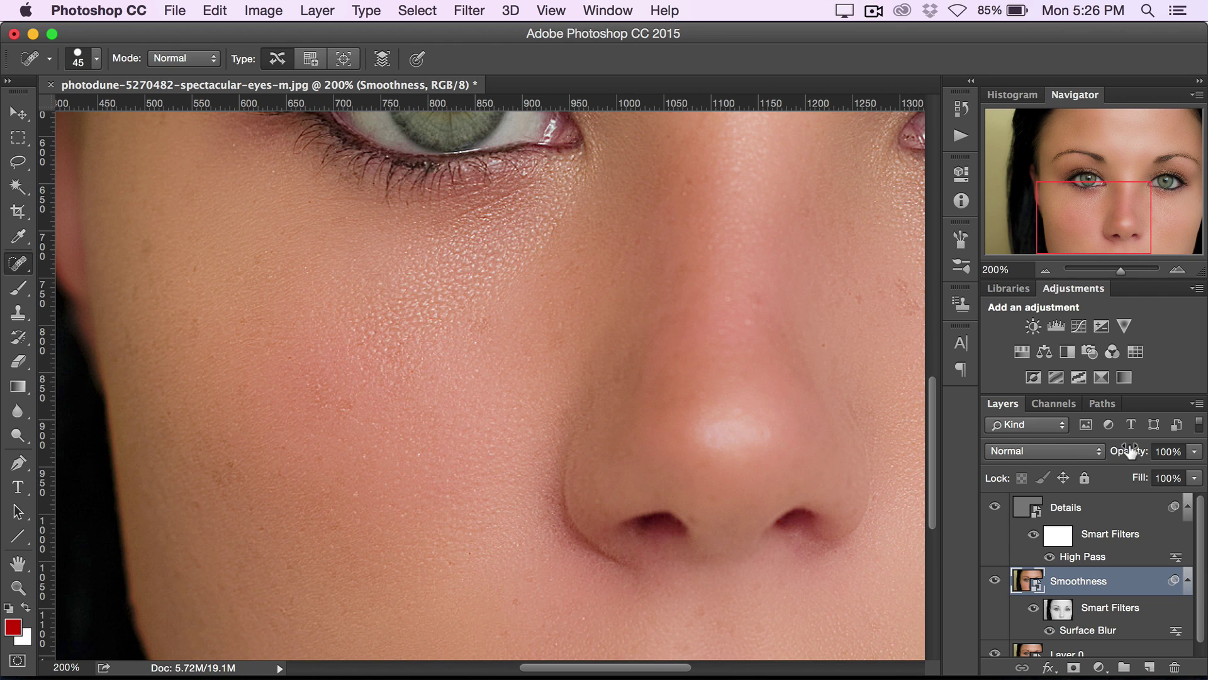
mouse_move(1131, 451)
left_mouse_down()
mouse_move(1109, 454)
mouse_move(1122, 450)
left_mouse_up()
left_click(1000, 269)
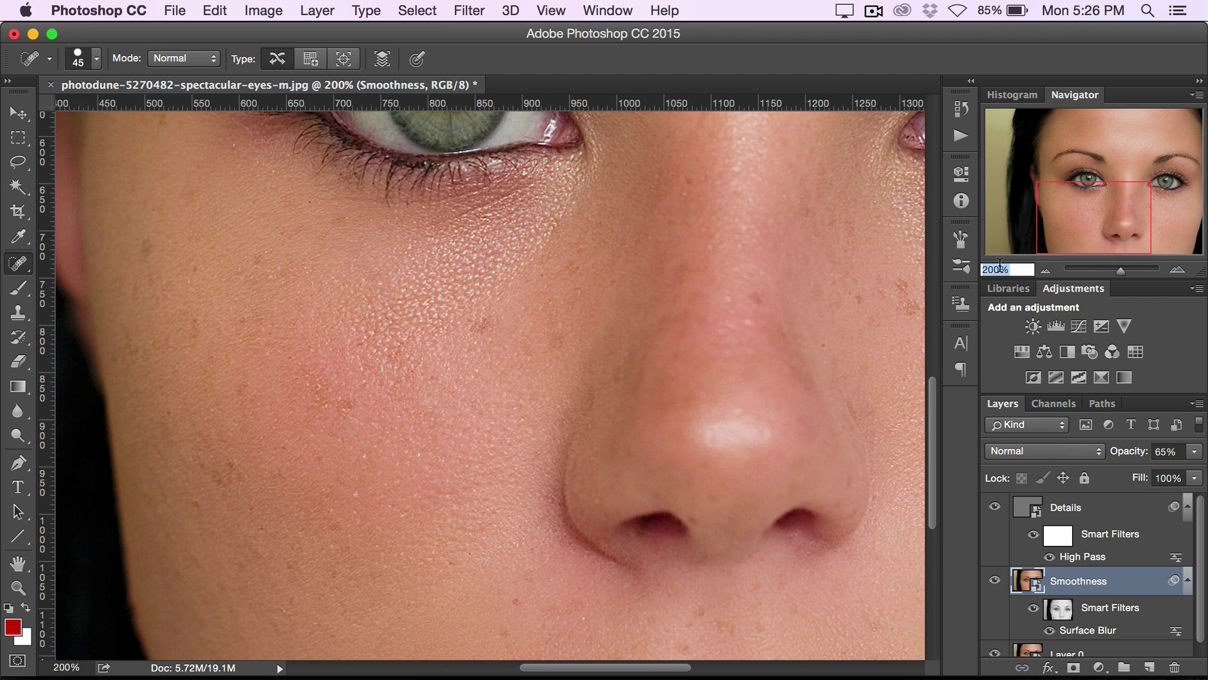
type("100")
key("Return")
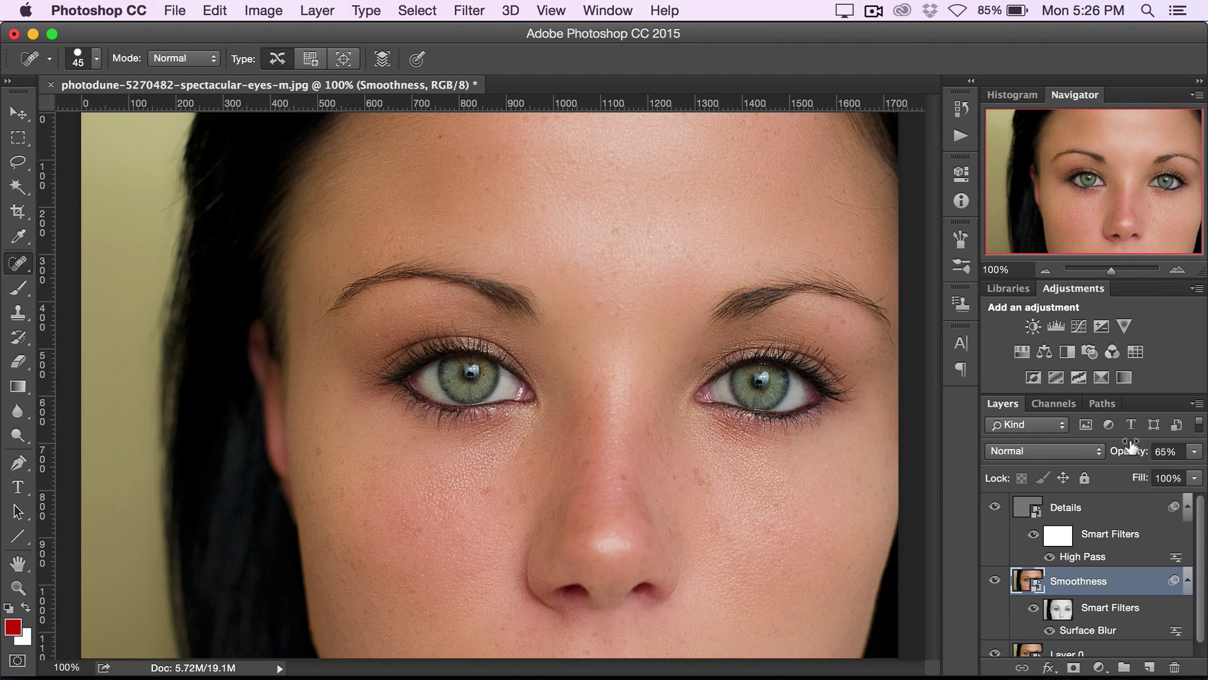
left_click_drag(1131, 449, 1117, 449)
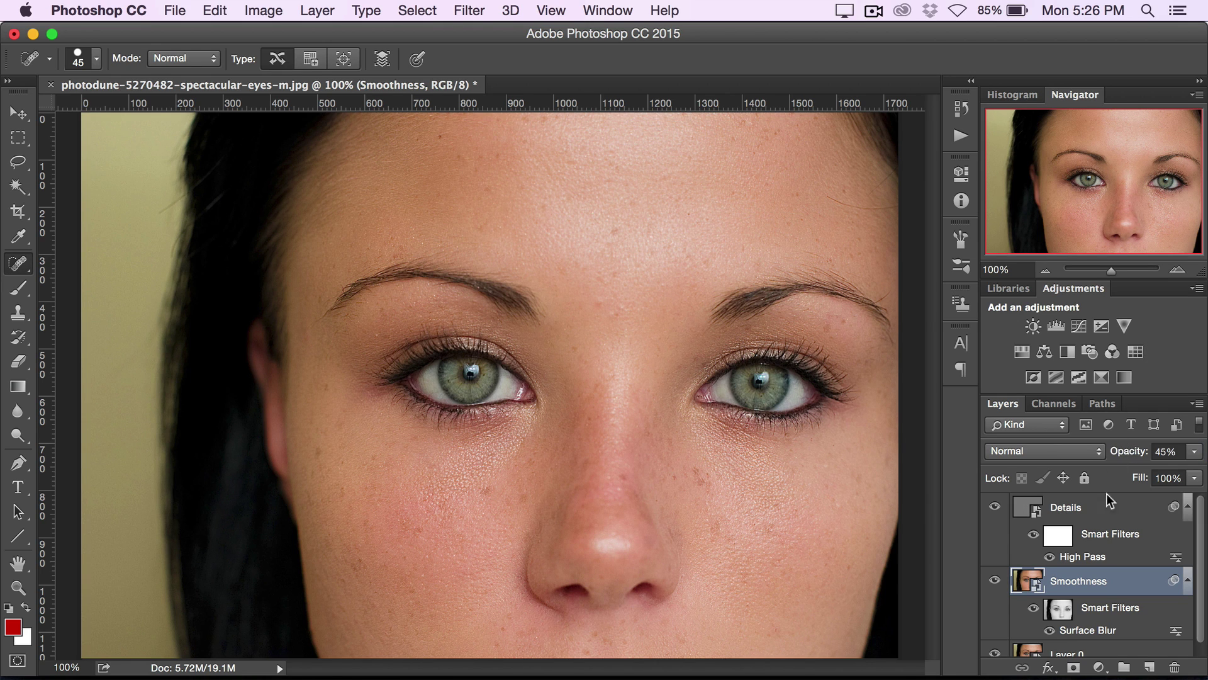
Step: Select the Details layer and compare the retouch with the original by showing only Layer 0, restoring all layers
left_click(1057, 506)
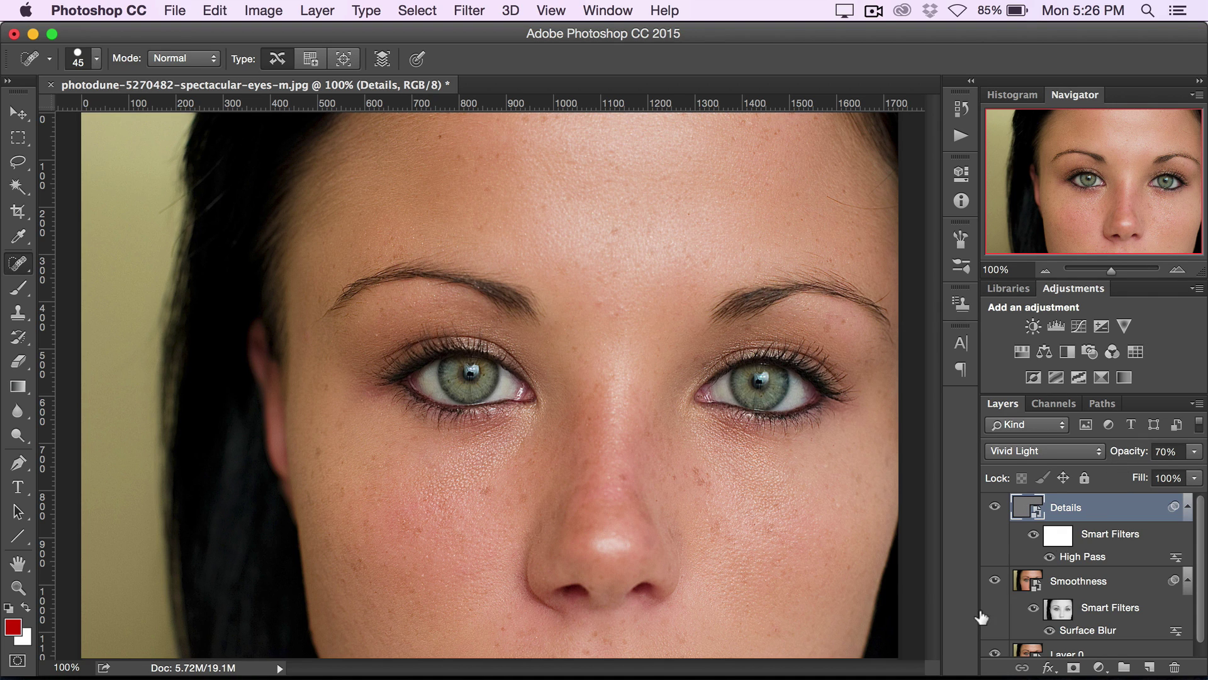
left_click(992, 652, "alt")
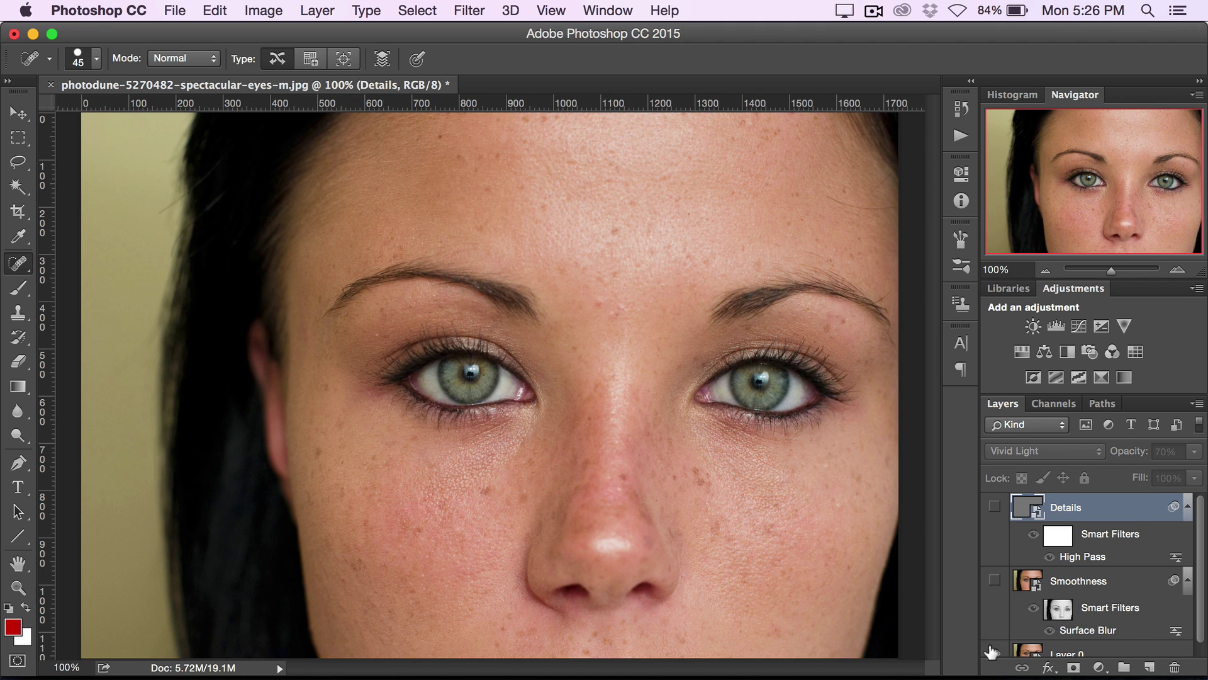
left_click(992, 652, "alt")
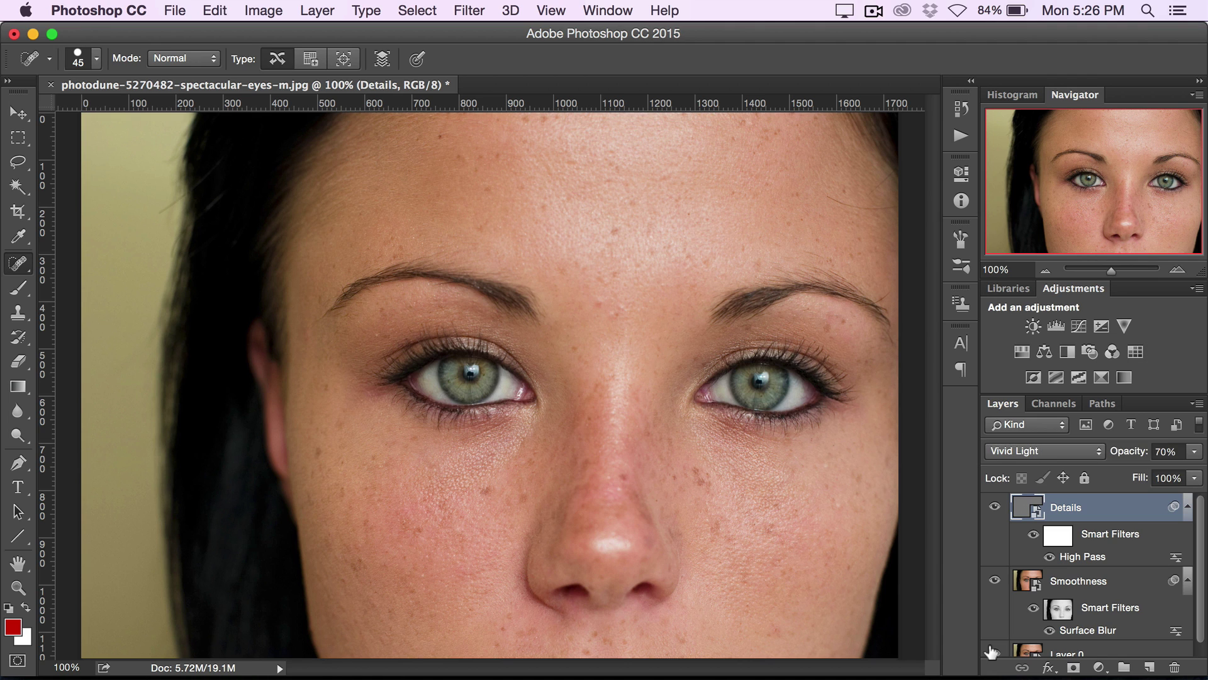